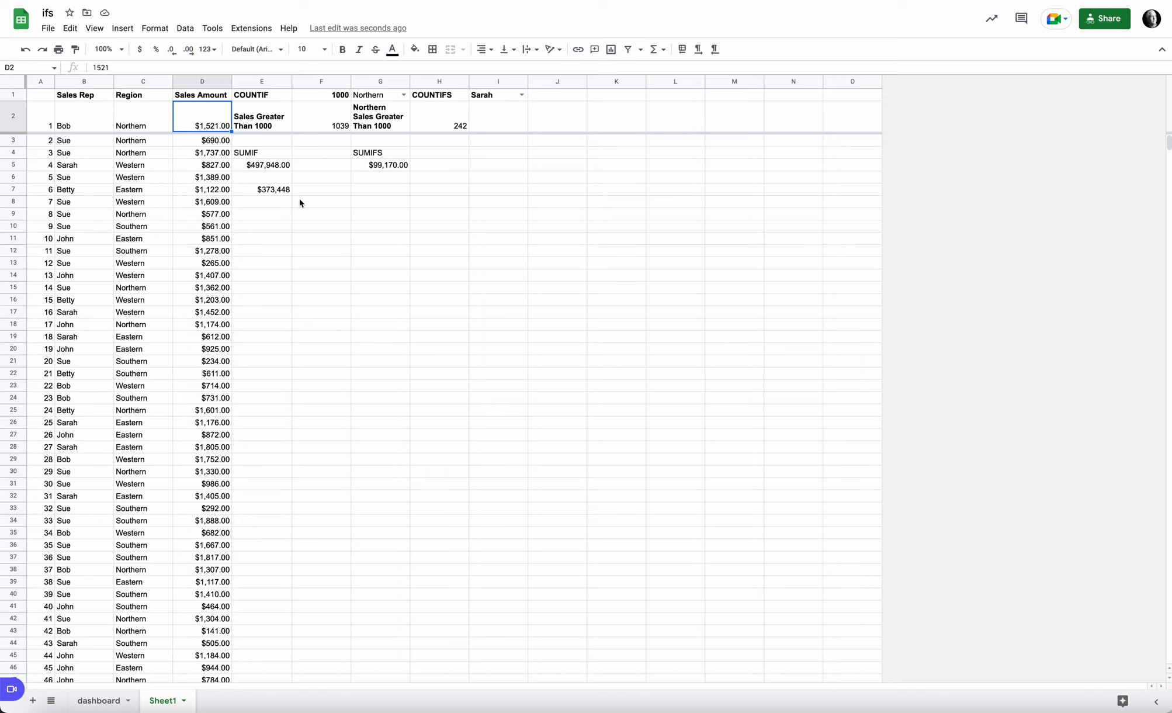
# - Inspect the QUERY formula in E7 of Sheet1 and the Total Sales formula in B4 of the dashboard sheet
pyautogui.click(281, 194)
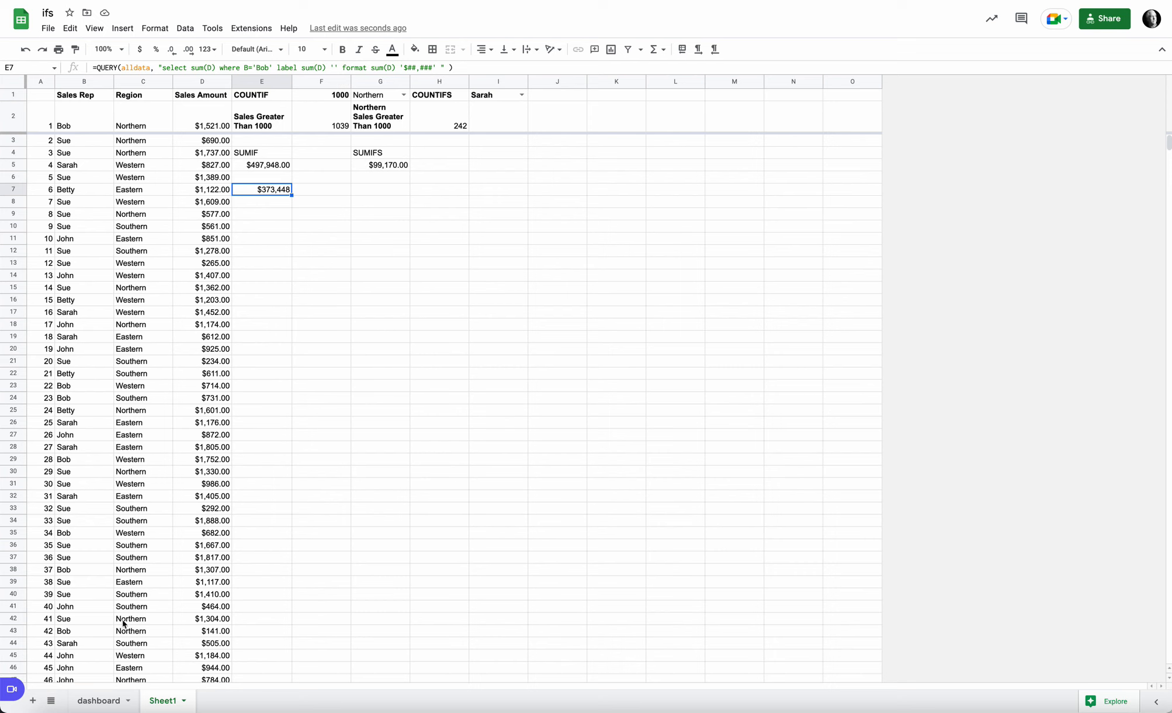
pyautogui.click(99, 702)
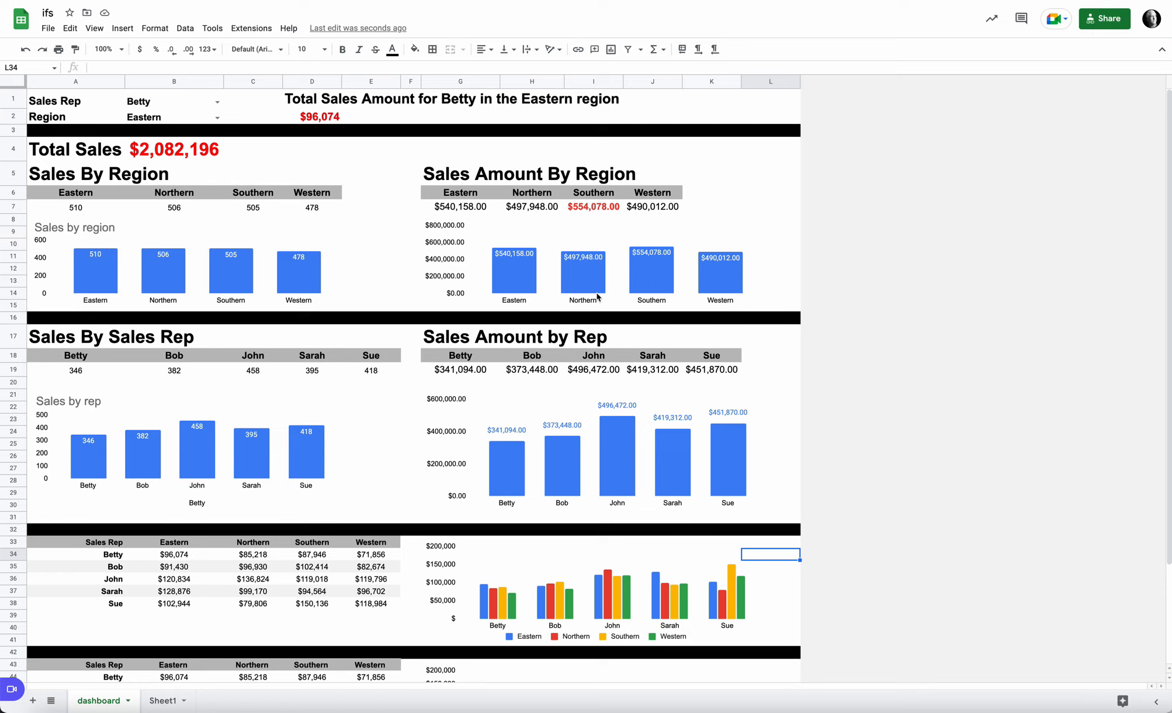
pyautogui.click(153, 156)
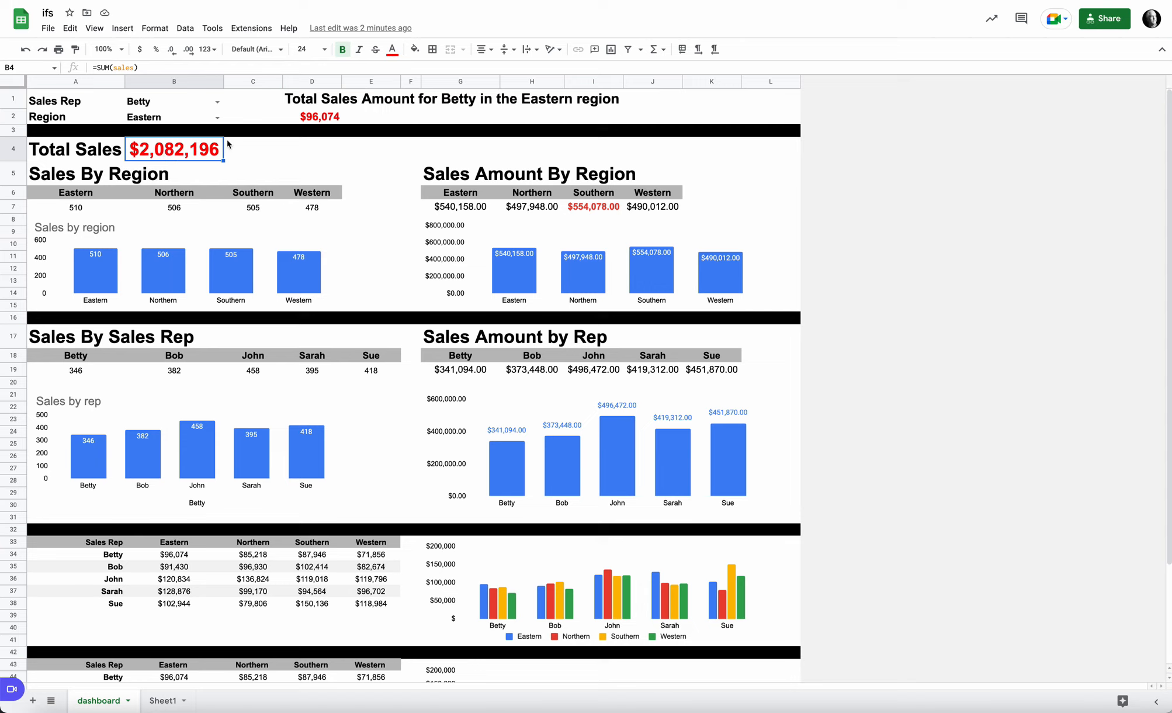
# - Choose a different sales rep in B1 of the dashboard and set the region in B2 to Western
pyautogui.click(180, 101)
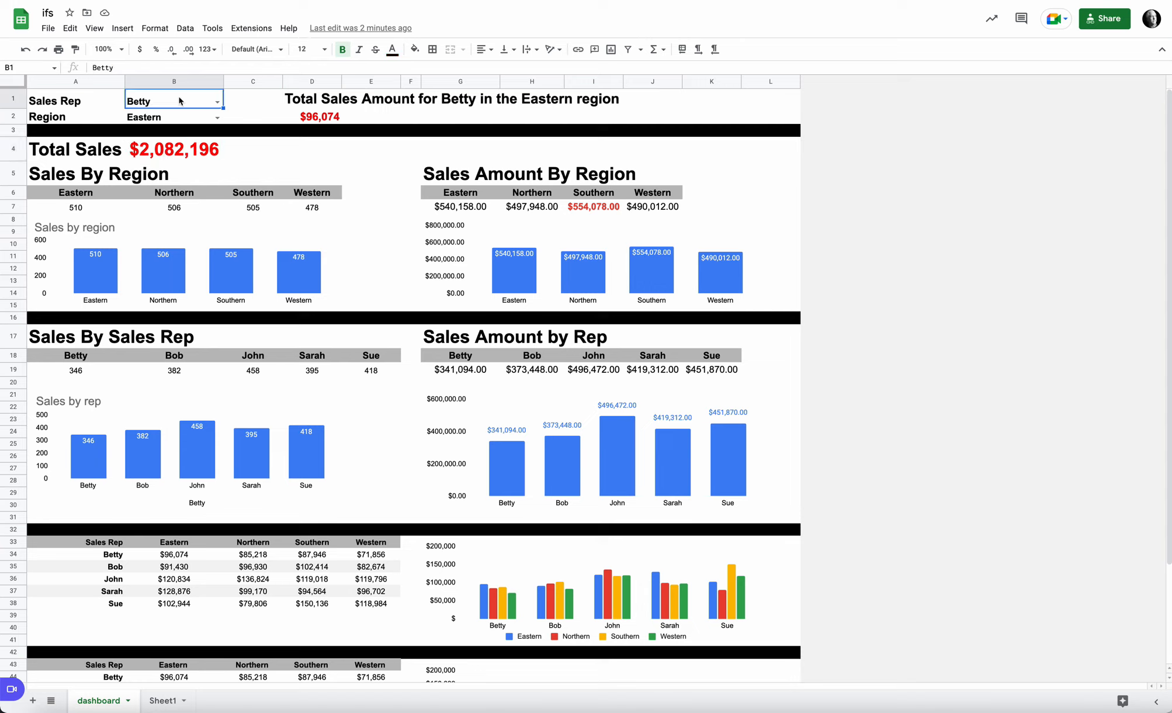
pyautogui.click(218, 102)
pyautogui.click(177, 132)
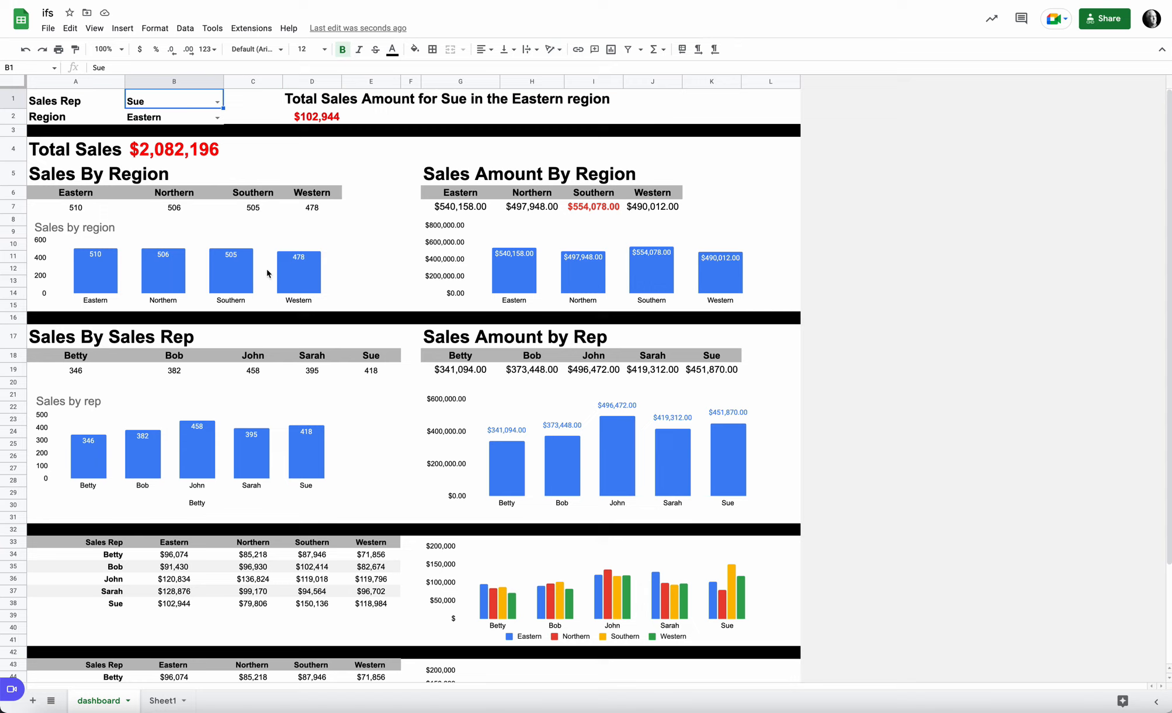
pyautogui.click(217, 117)
pyautogui.click(157, 166)
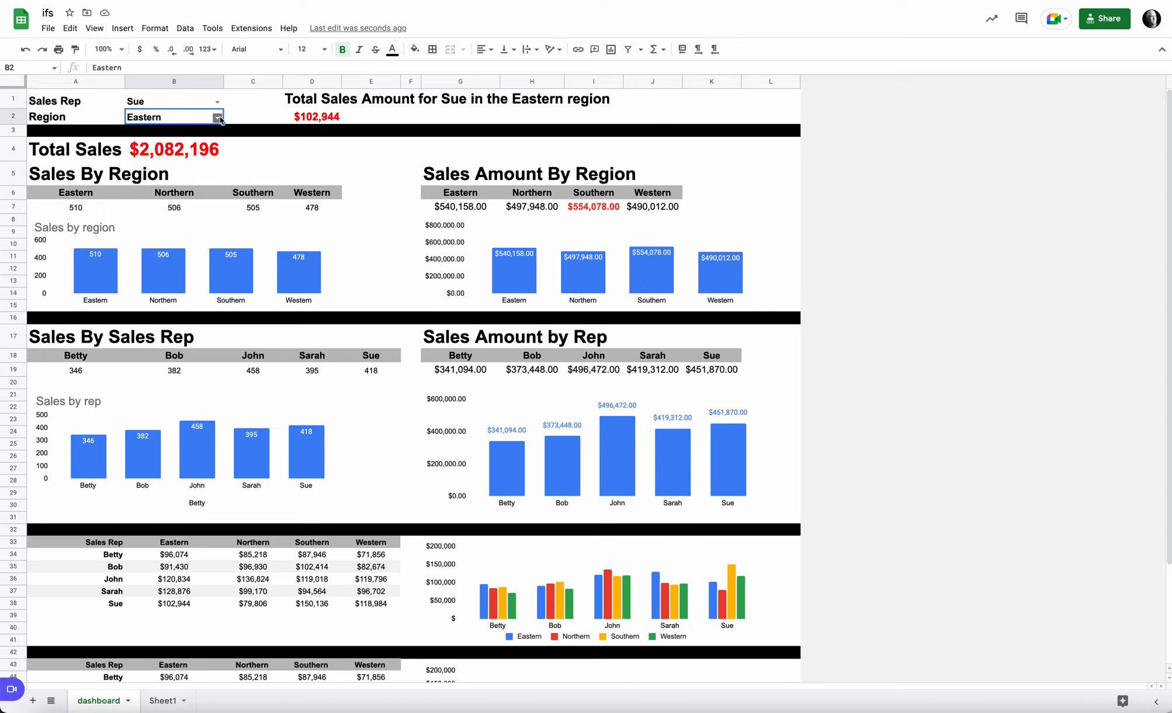
pyautogui.click(217, 117)
pyautogui.click(173, 149)
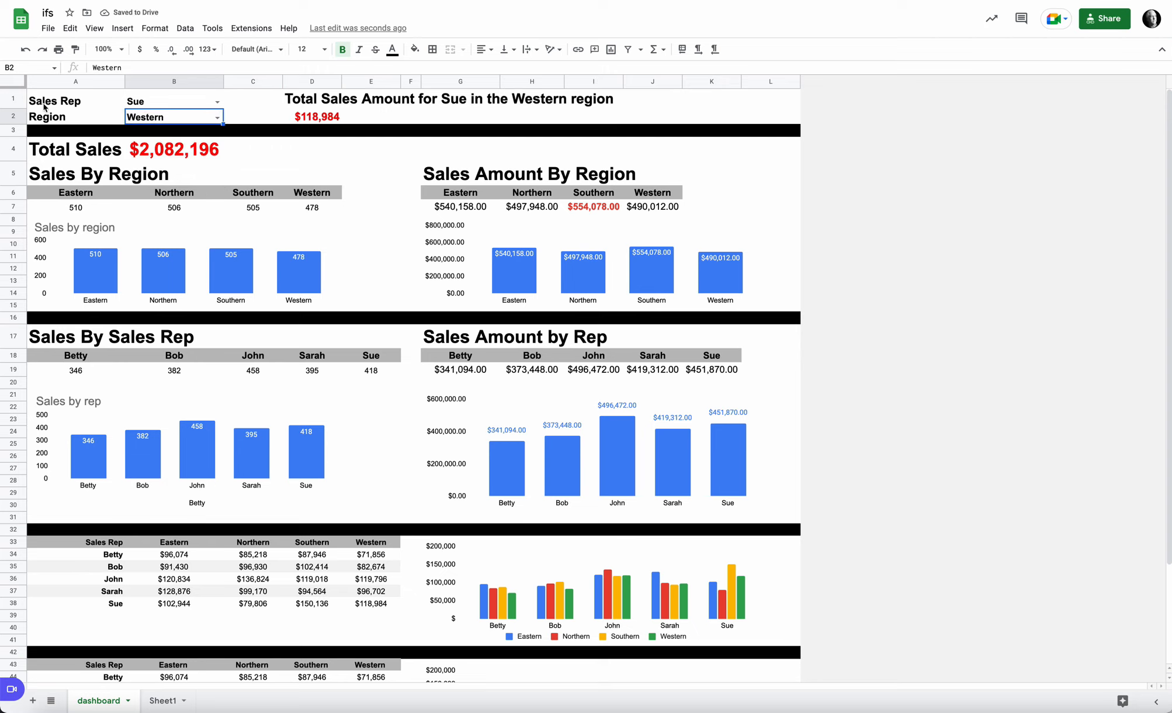
# - Review the COUNTIF formulas in A7:D7 for the four regions of the Sales By Region table
pyautogui.scroll(-4, 448, 221)
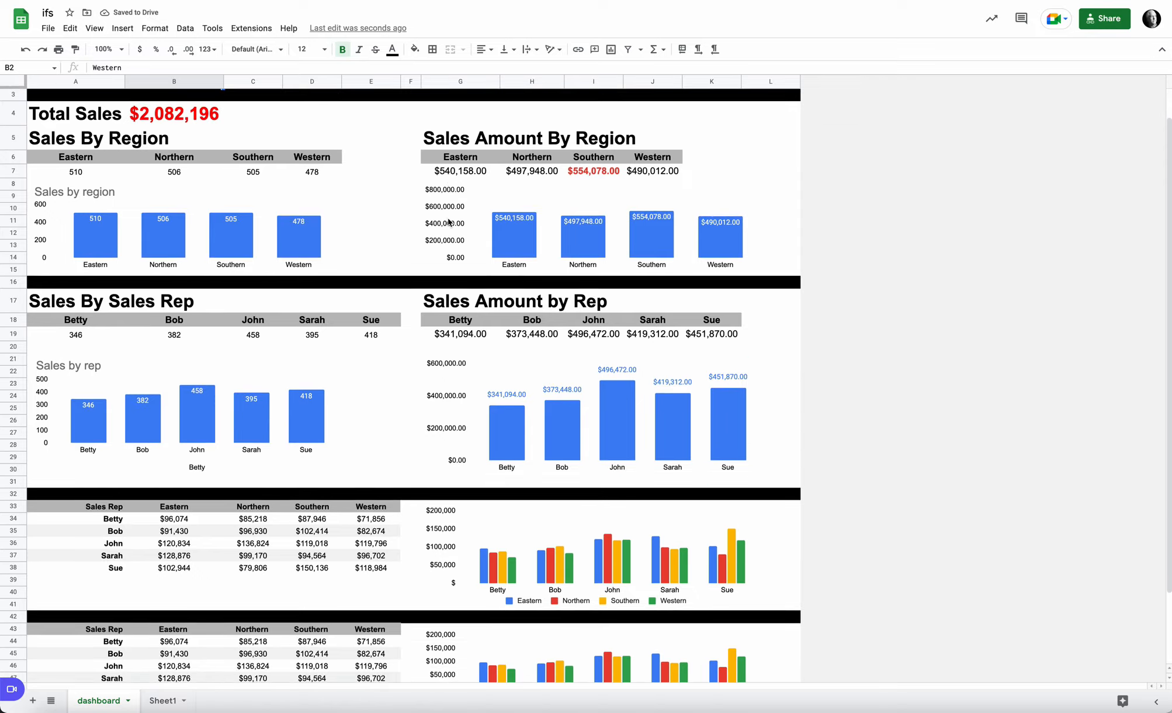
pyautogui.scroll(3, 395, 176)
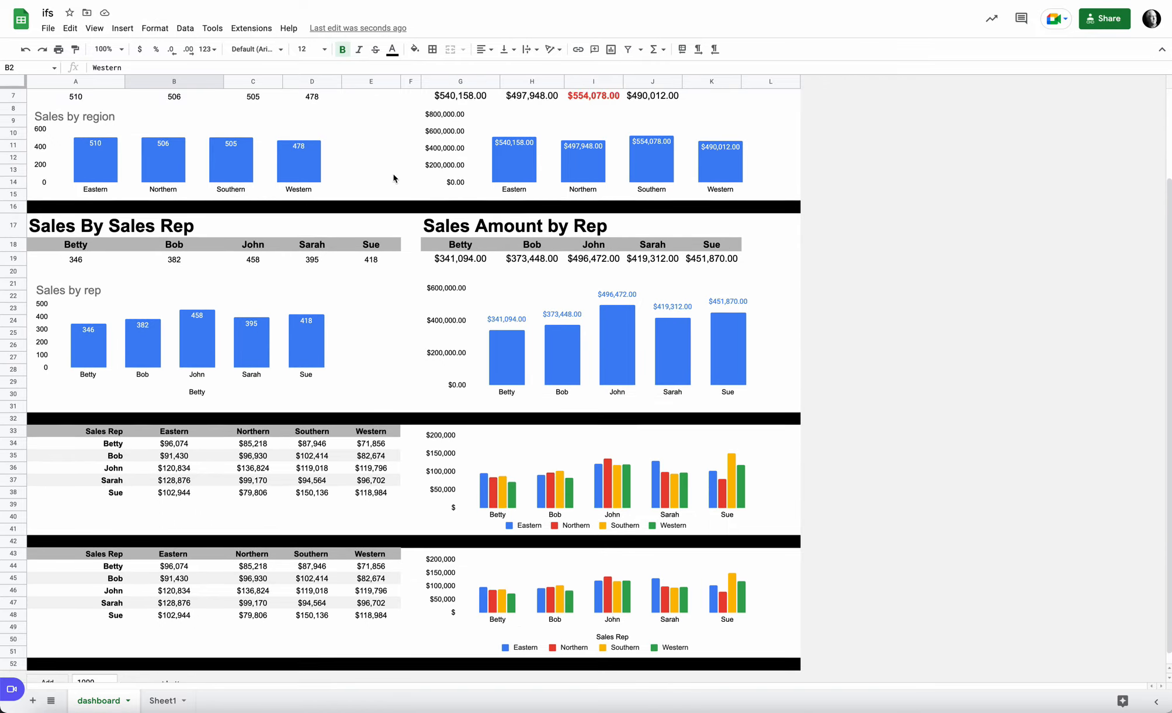
pyautogui.click(87, 174)
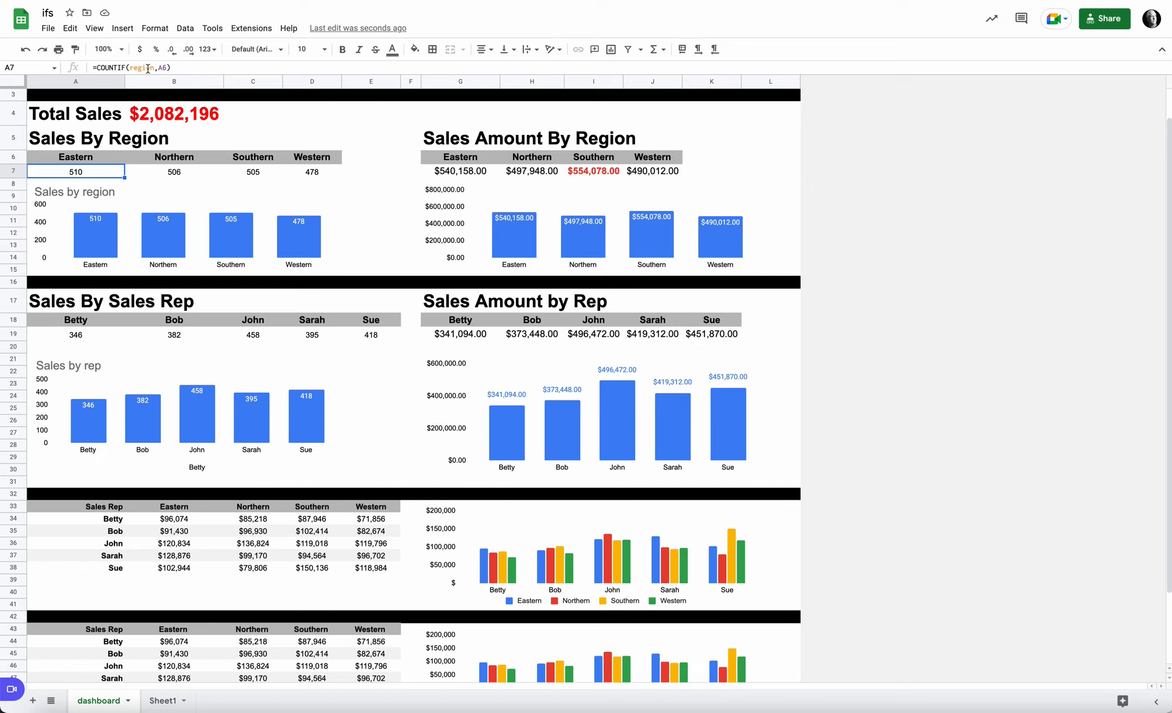
pyautogui.click(161, 172)
pyautogui.click(252, 173)
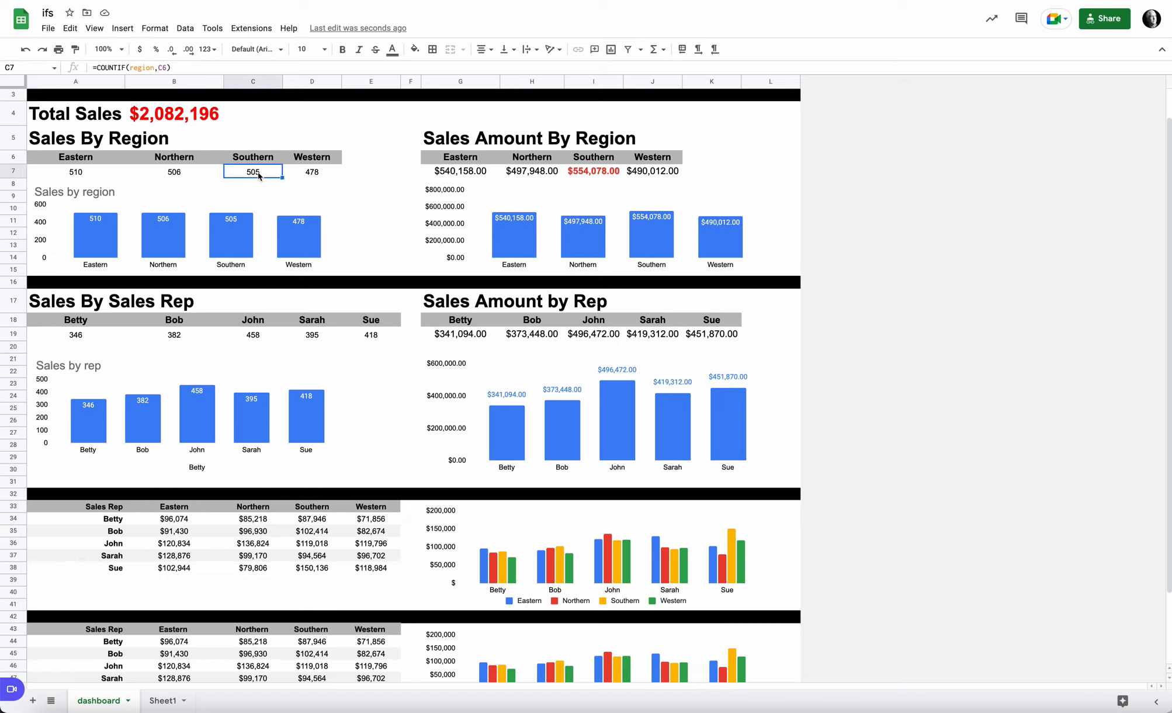
pyautogui.click(303, 174)
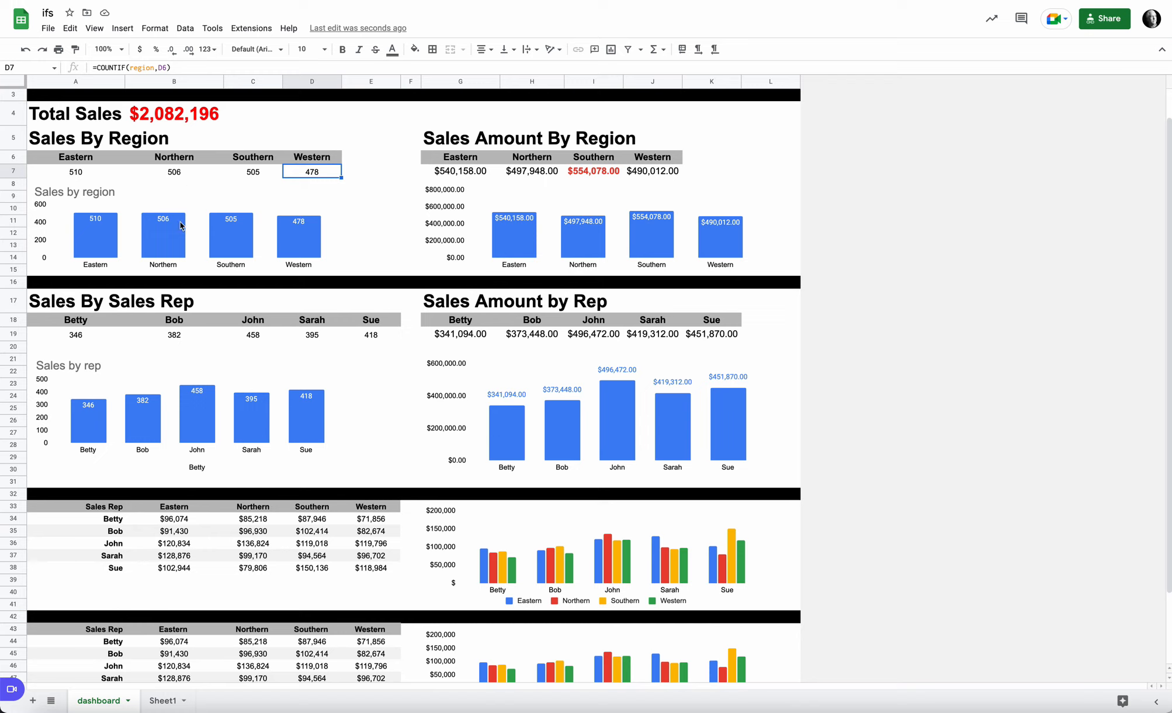
# - Review the SUMIF formulas in G7:J7 for the four regions of the Sales Amount By Region table
pyautogui.click(467, 172)
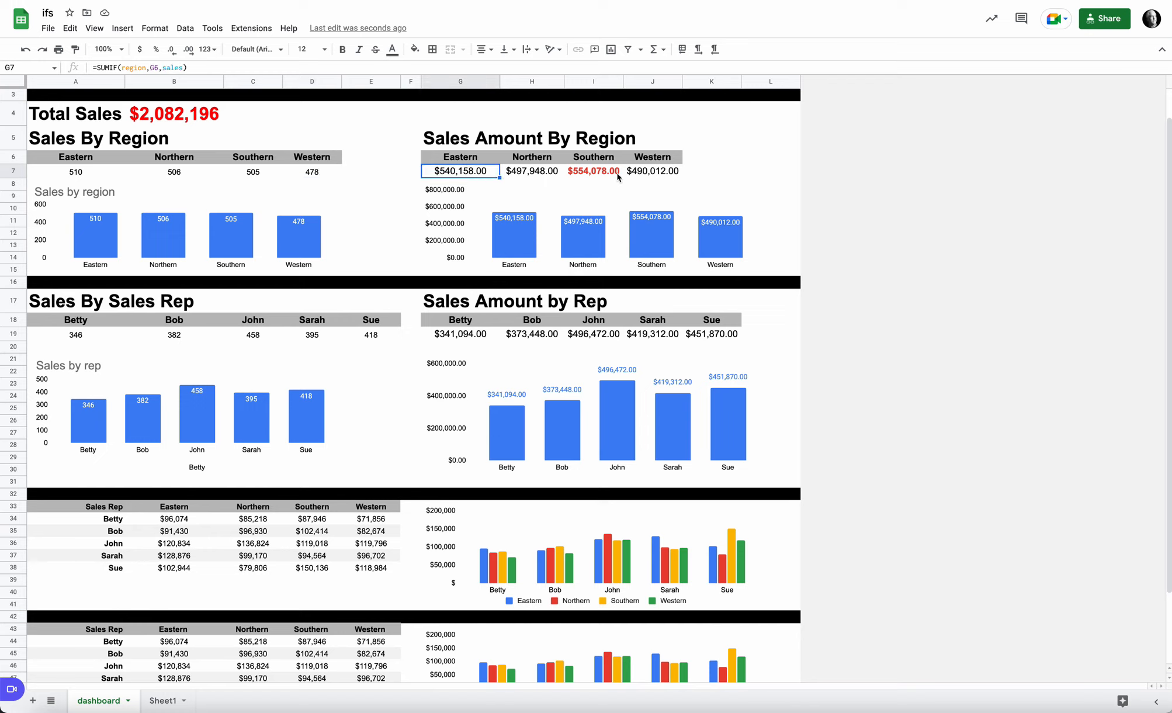
pyautogui.click(539, 177)
pyautogui.click(596, 175)
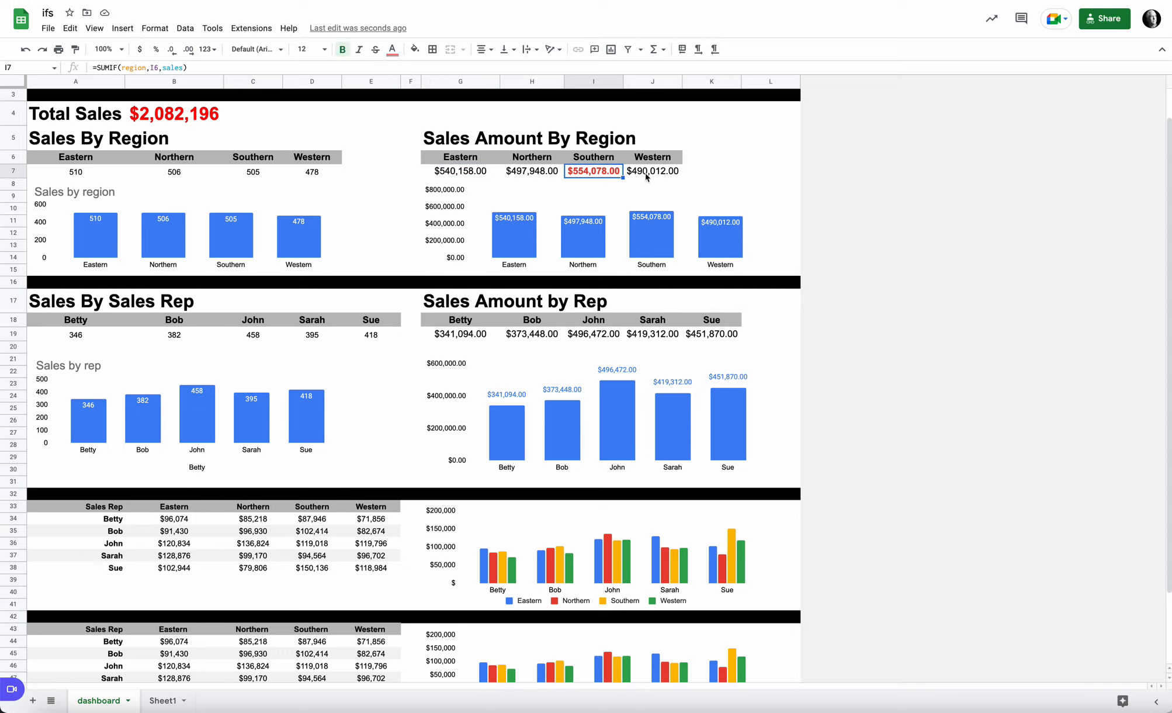
pyautogui.click(632, 176)
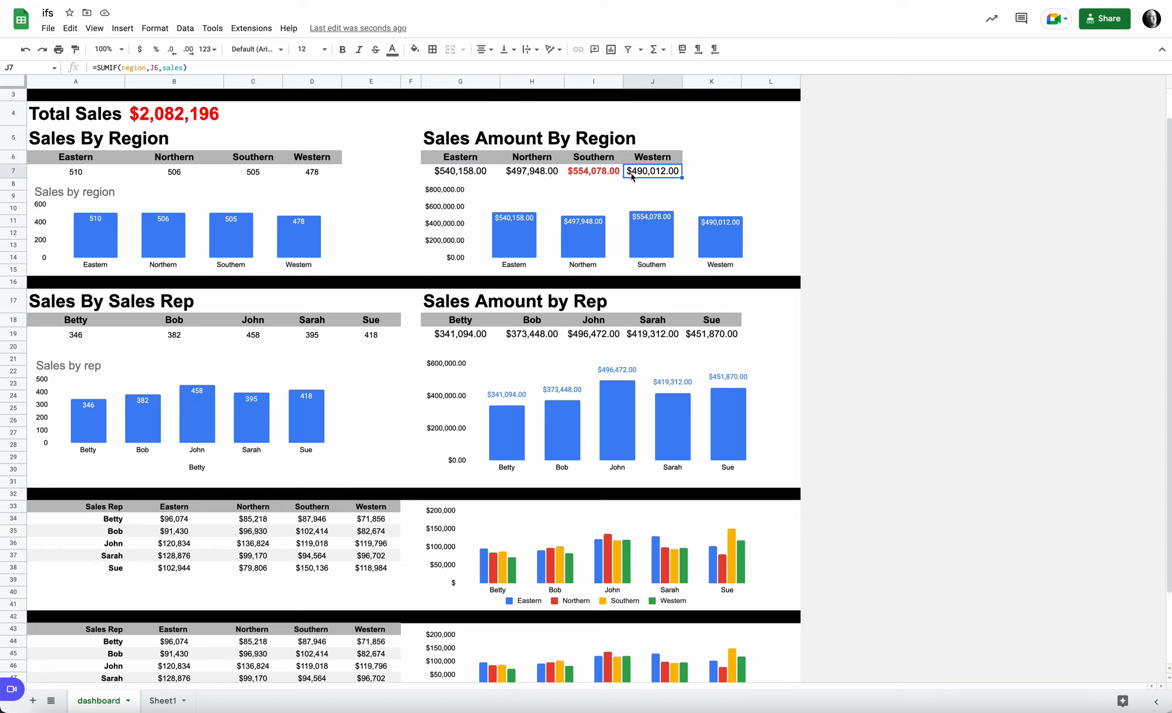
# - Examine the conditional format rule applied to the regional sales amounts in G7:J7, including its custom formula and formatting style
pyautogui.click(479, 171)
pyautogui.moveTo(520, 173); pyautogui.dragTo(634, 175)
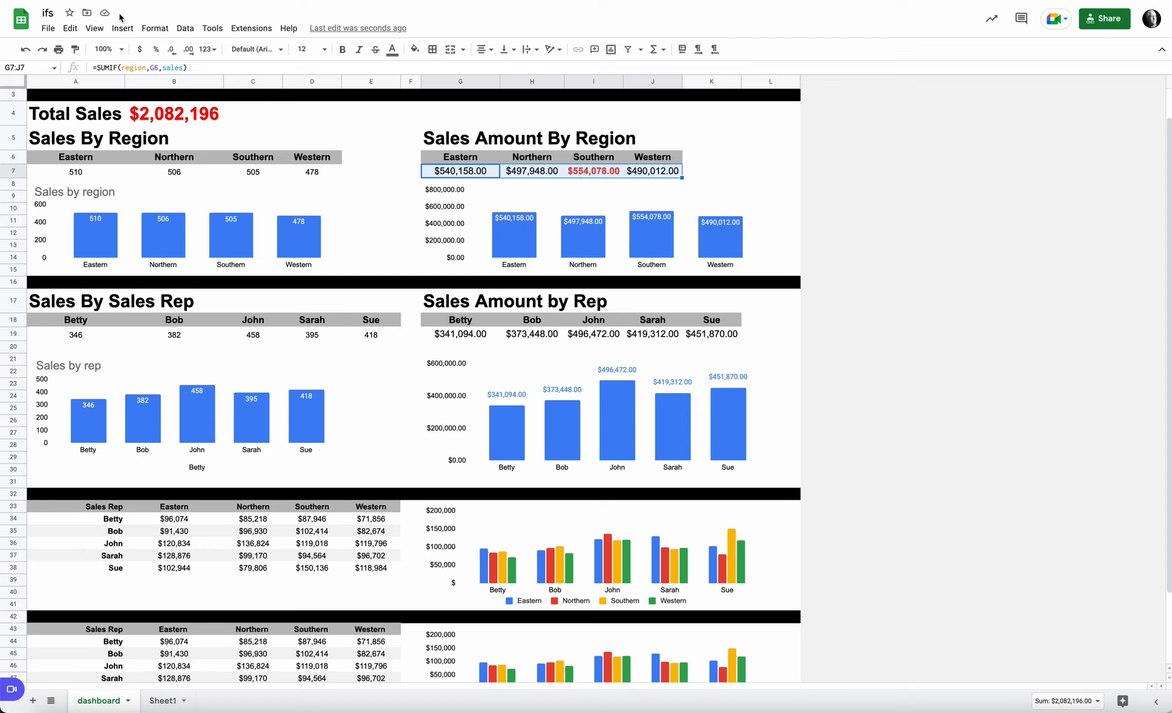
pyautogui.click(154, 28)
pyautogui.click(256, 260)
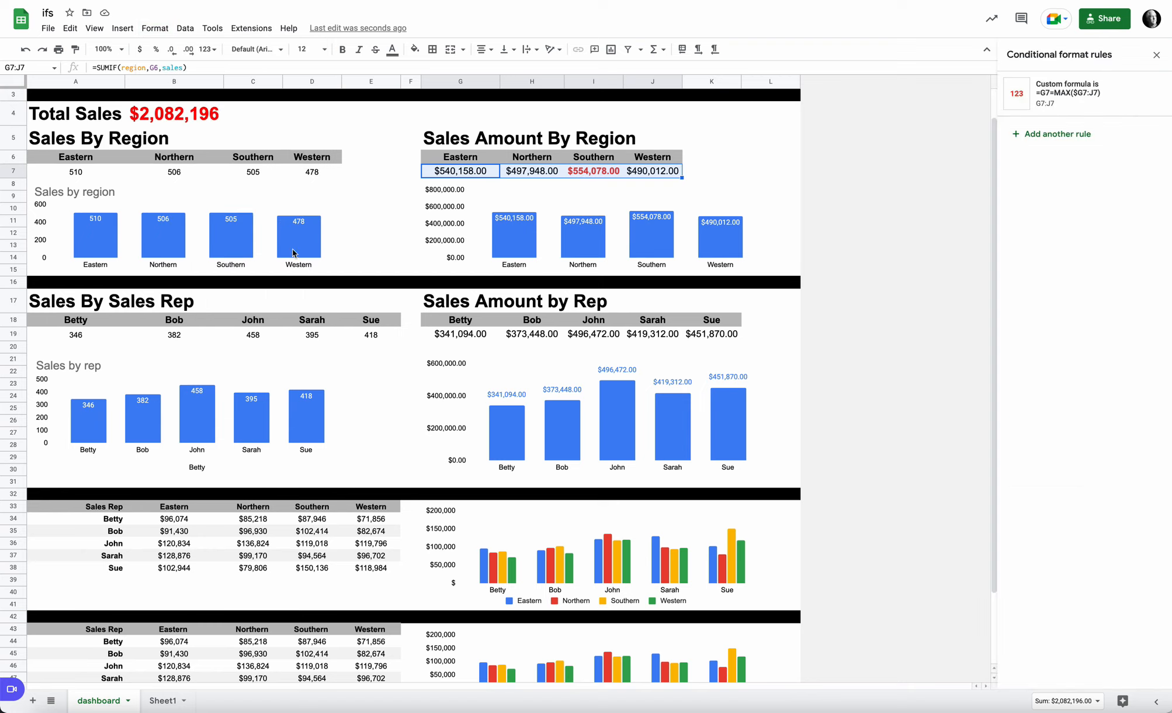
pyautogui.click(1071, 98)
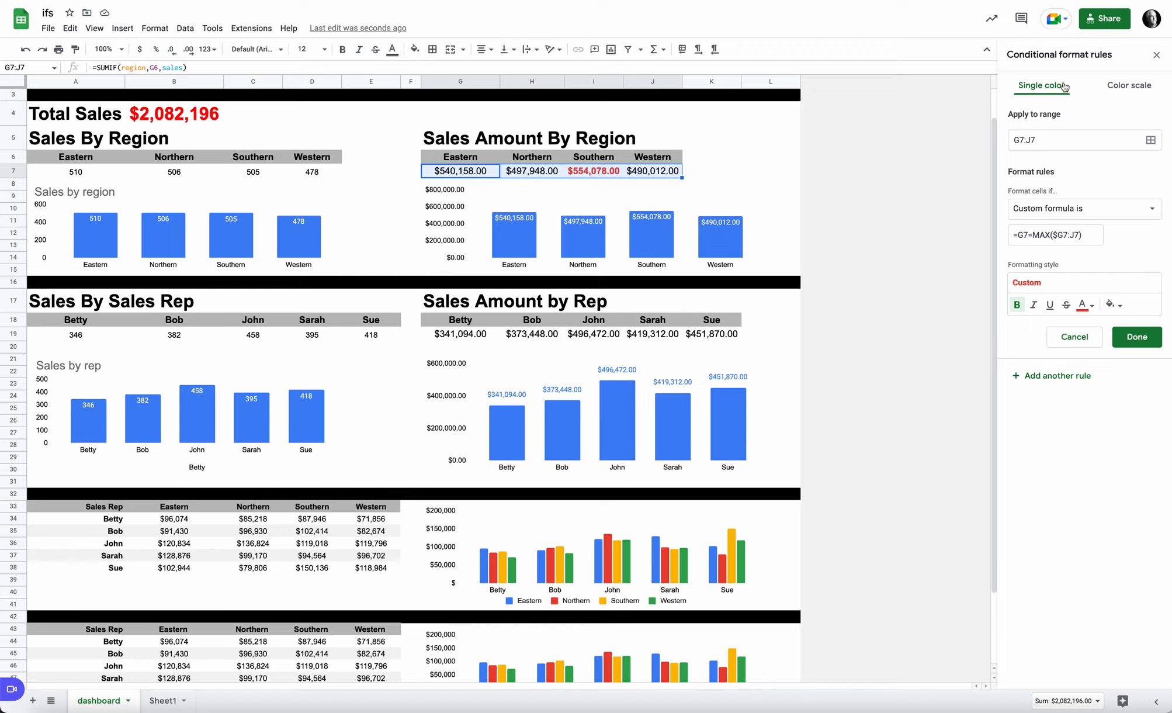
pyautogui.click(1154, 58)
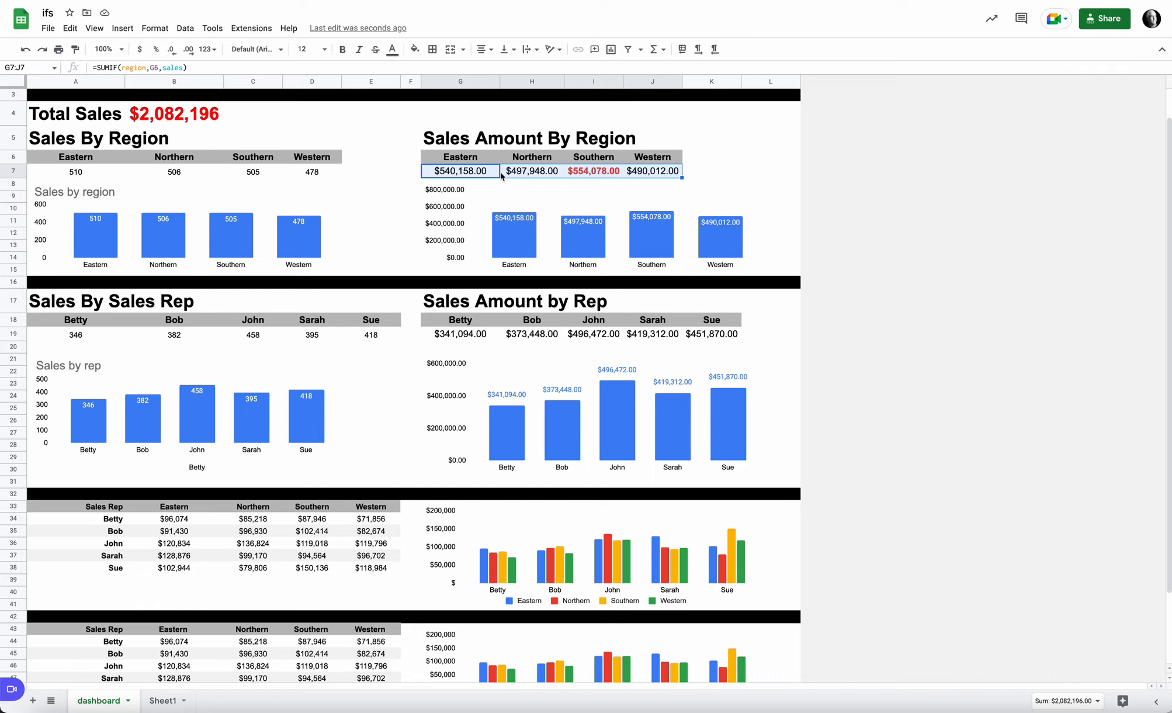
pyautogui.click(606, 174)
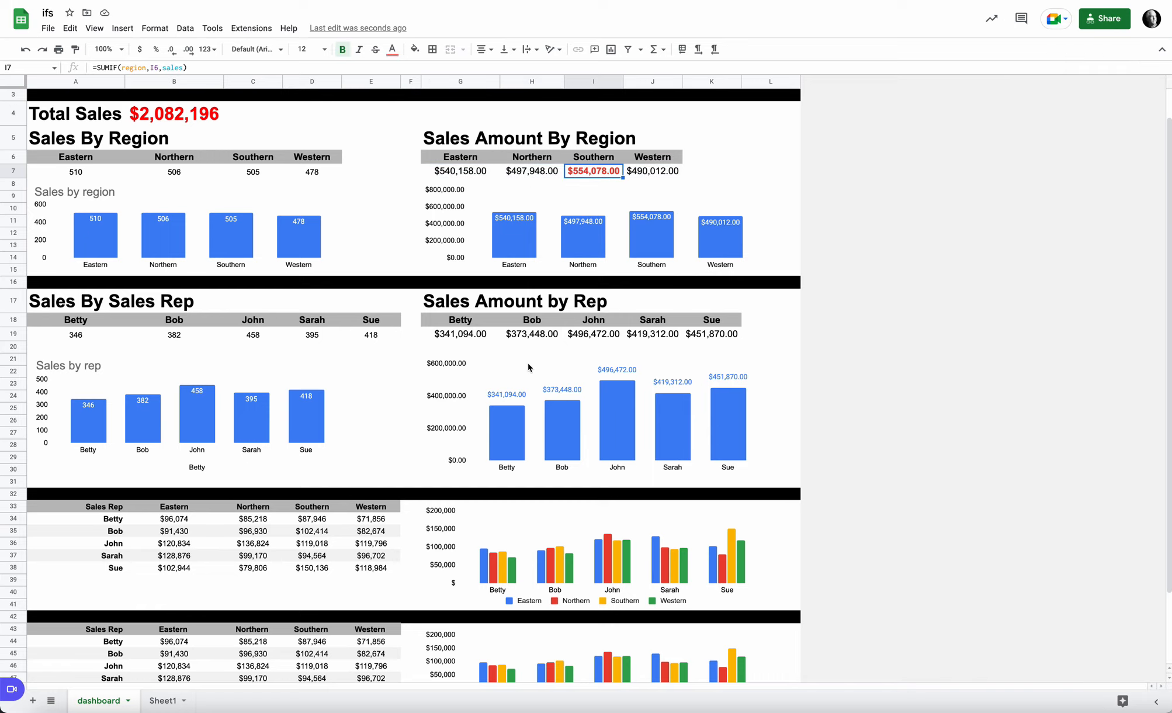
# - Examine the QUERY formula in B34 together with the region headers in row 33 and sales rep labels in A34:A38
pyautogui.scroll(-3, 529, 367)
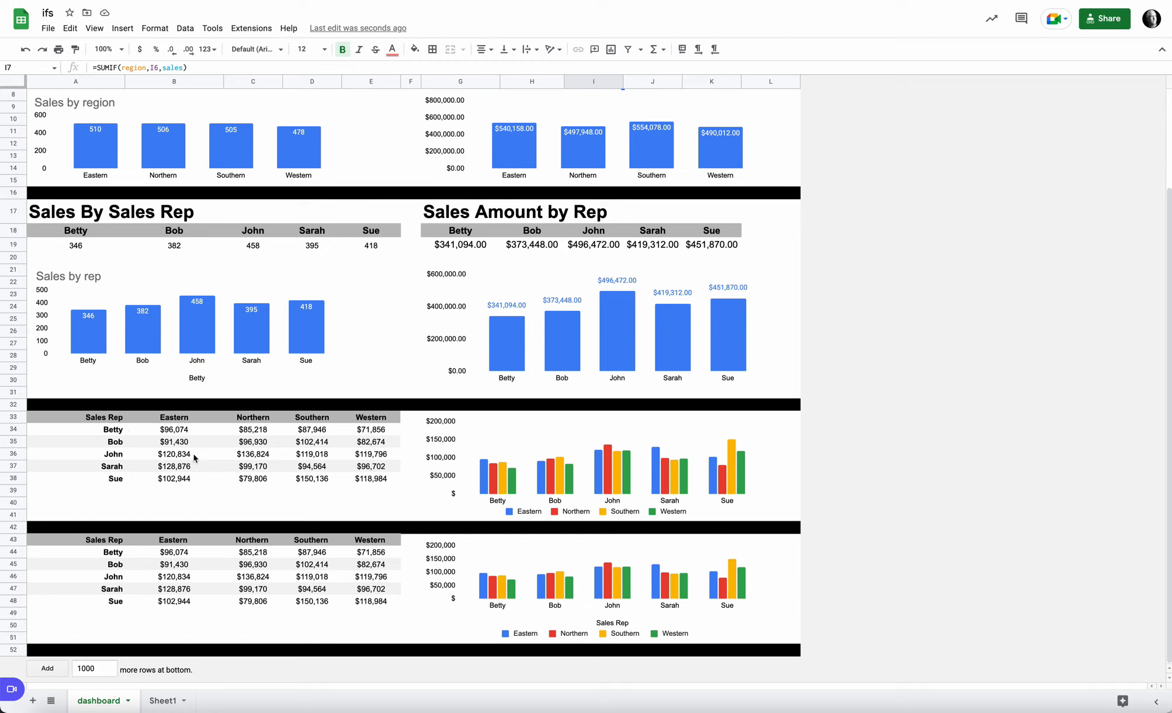
pyautogui.click(177, 431)
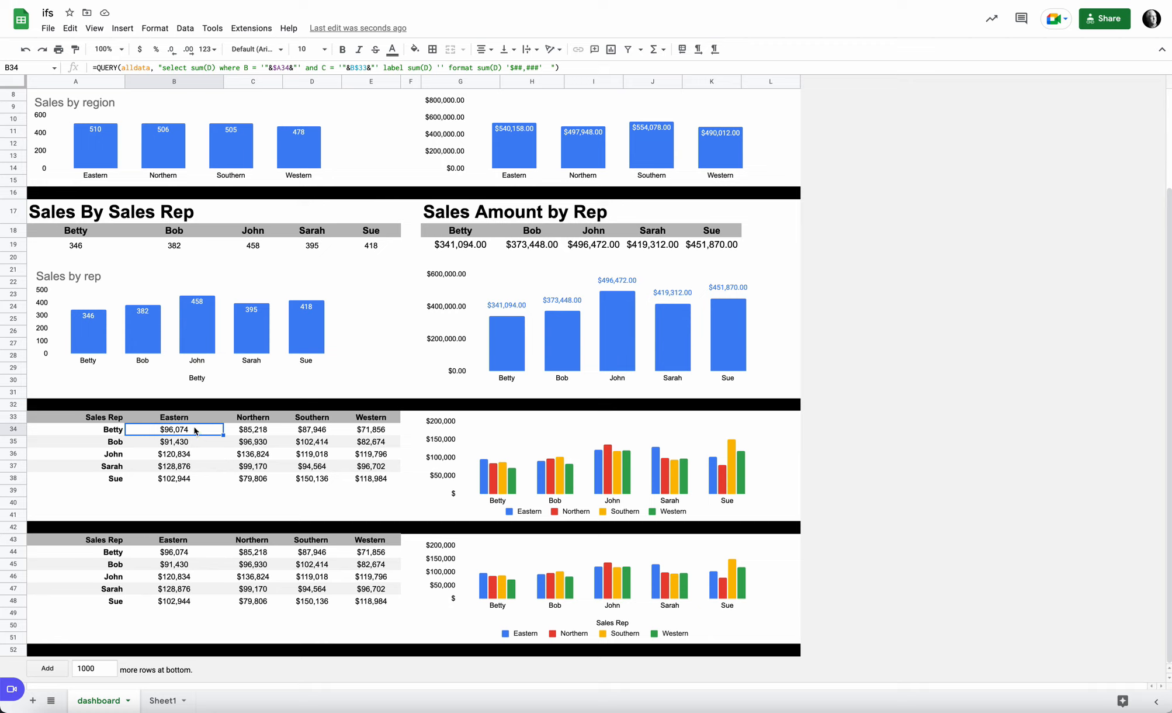
pyautogui.click(174, 419)
pyautogui.moveTo(174, 419); pyautogui.dragTo(370, 421)
pyautogui.moveTo(116, 432); pyautogui.dragTo(118, 483)
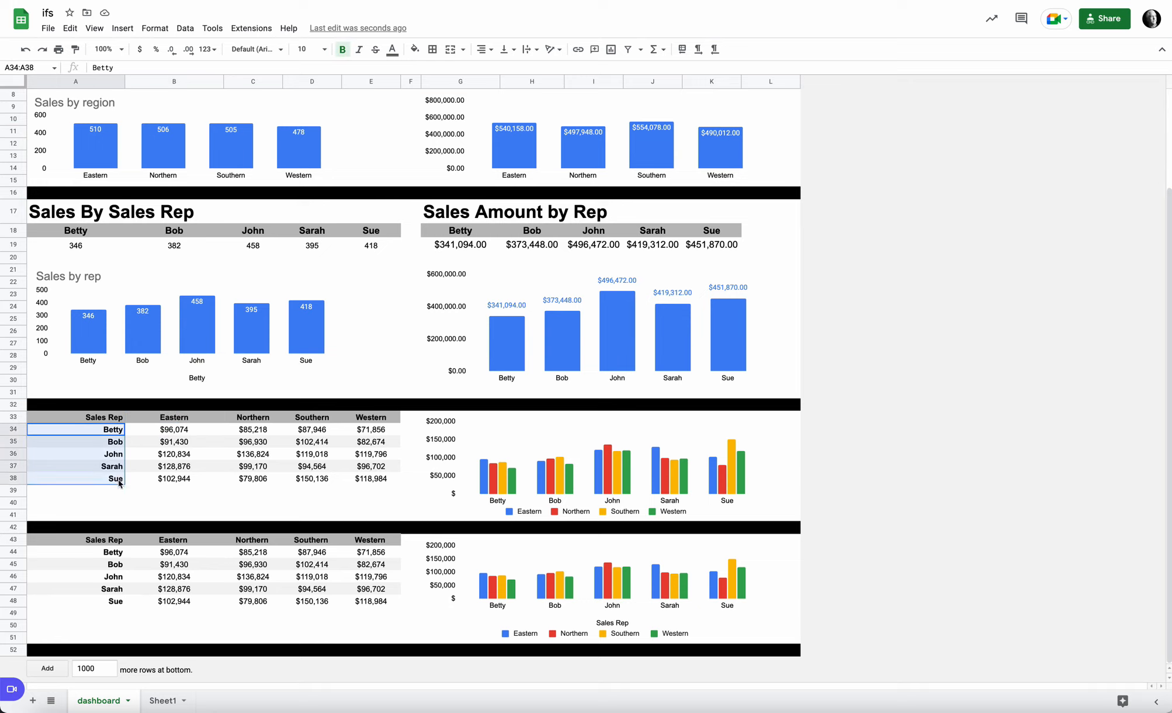
pyautogui.click(186, 433)
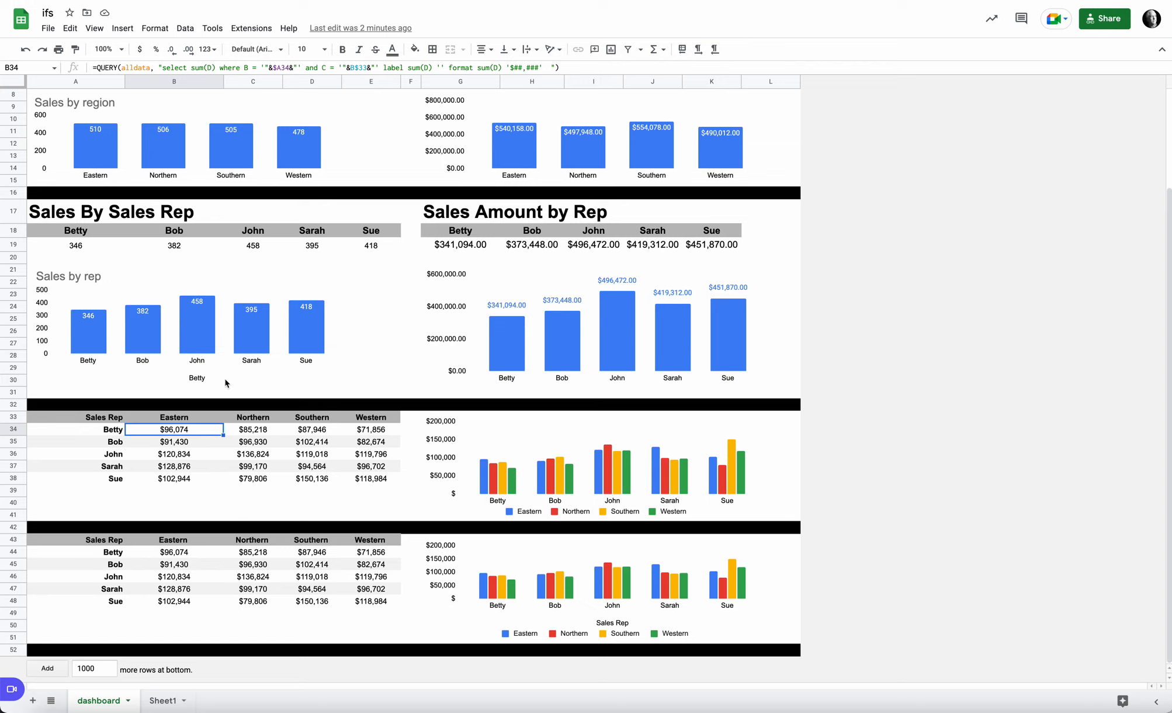
# - Copy the full QUERY formula text from B34 and clear the contents of B34:E38
pyautogui.click(264, 67)
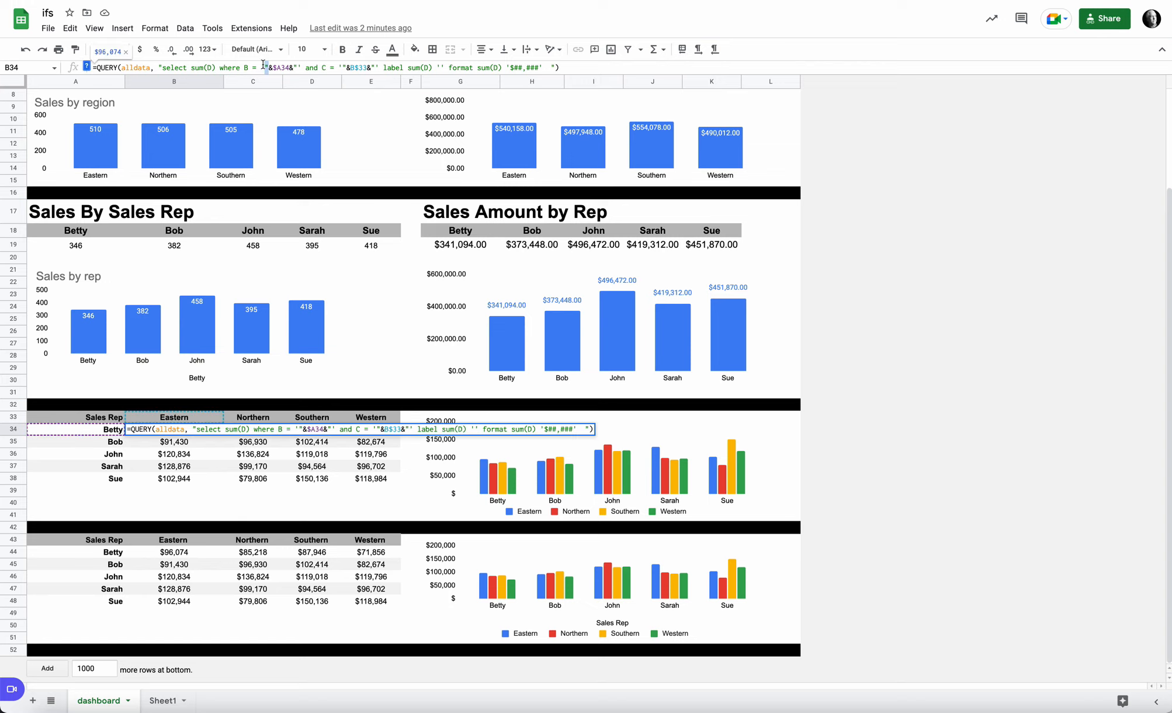
pyautogui.tripleClick(263, 66)
pyautogui.hotkey('ctrl', 'c')
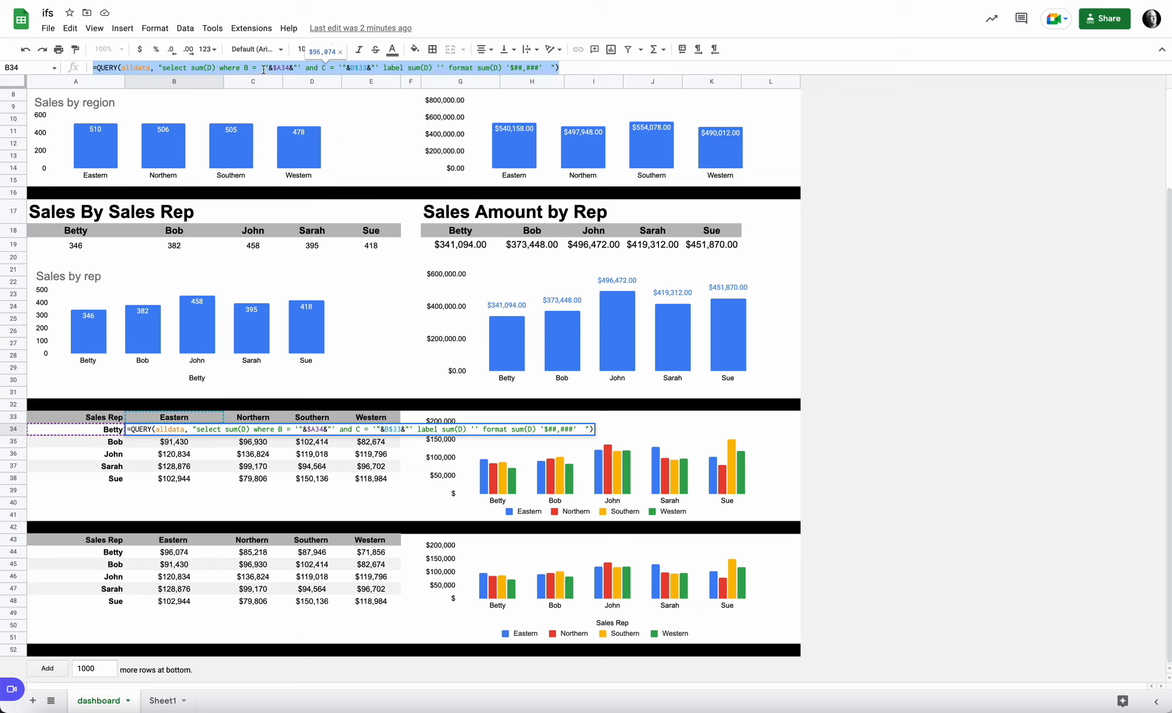
pyautogui.press('Escape')
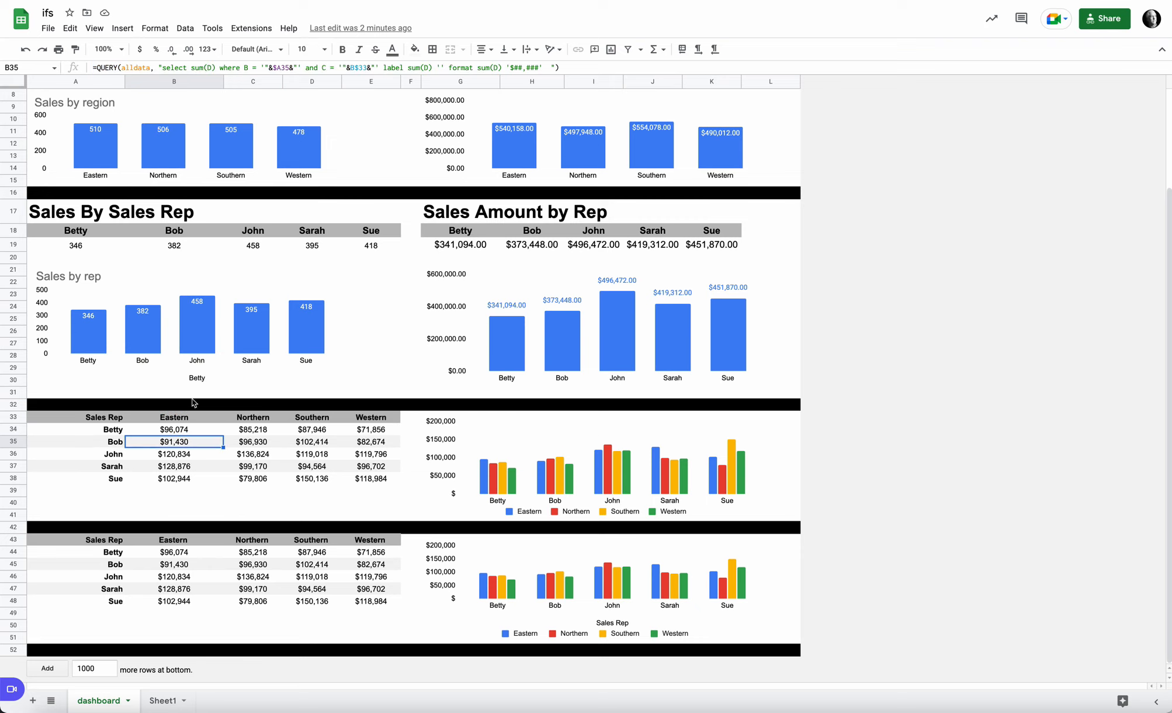
pyautogui.moveTo(198, 434); pyautogui.dragTo(366, 480)
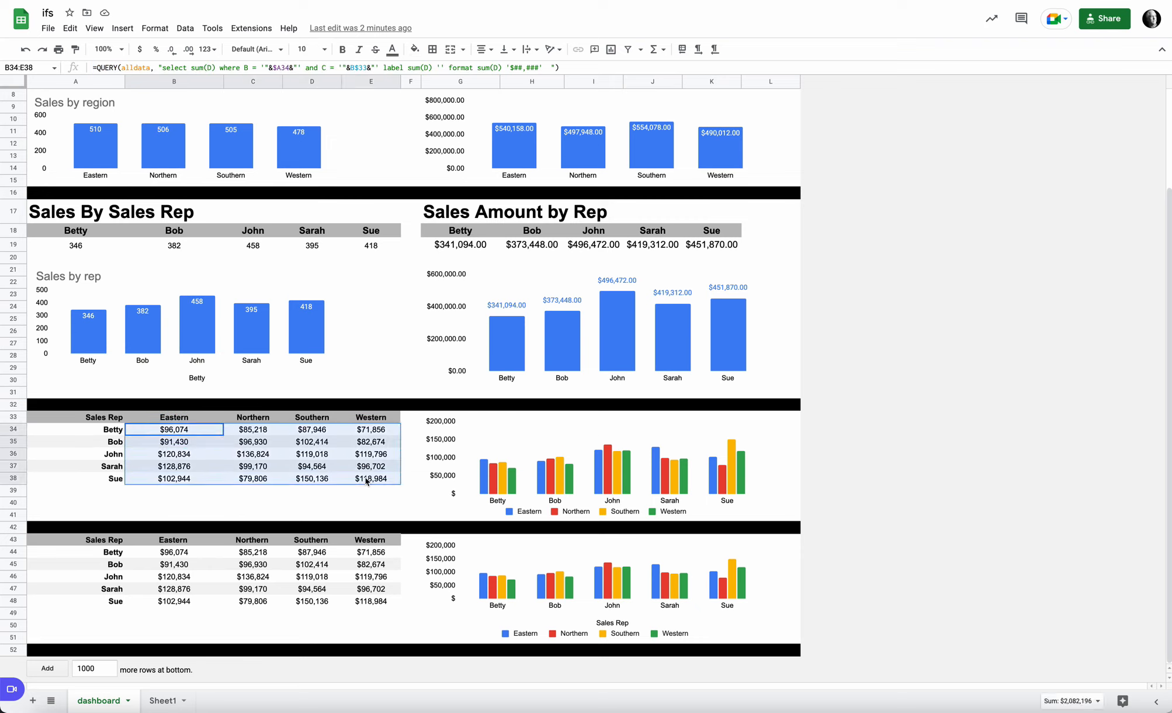
pyautogui.press('Delete')
# - Paste the copied QUERY formula into B34 and fill it through the range B34:E38
pyautogui.click(181, 429)
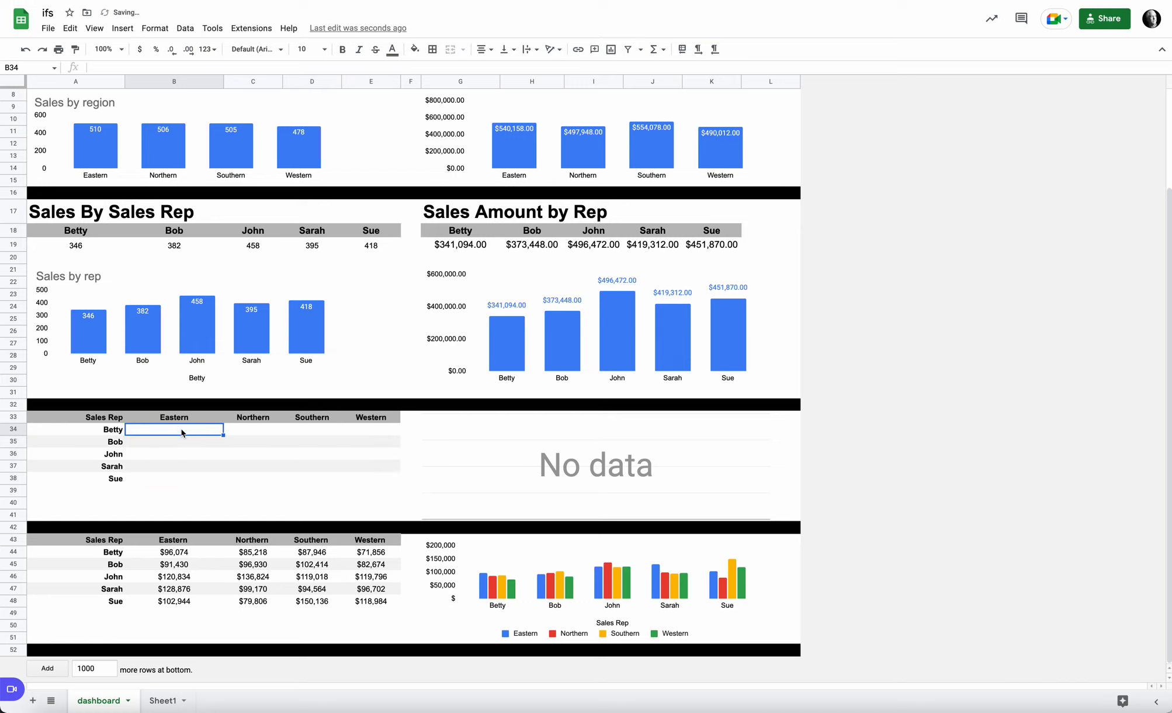
pyautogui.hotkey('ctrl', 'v')
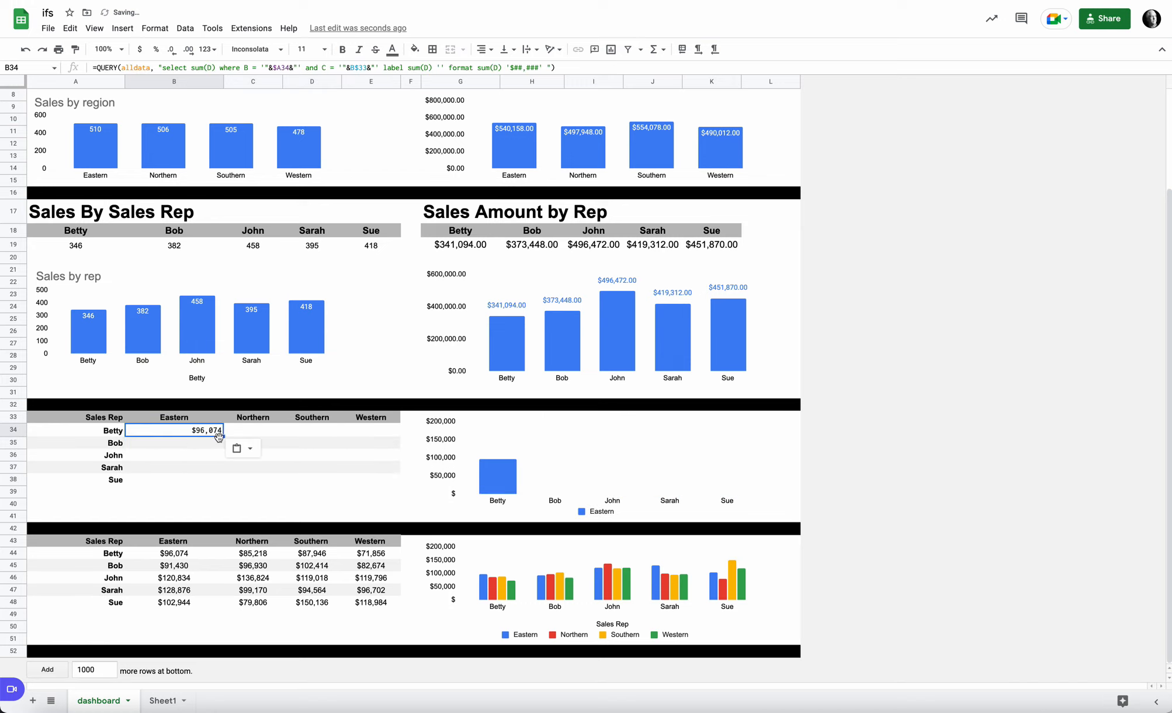
pyautogui.moveTo(224, 436); pyautogui.dragTo(385, 483)
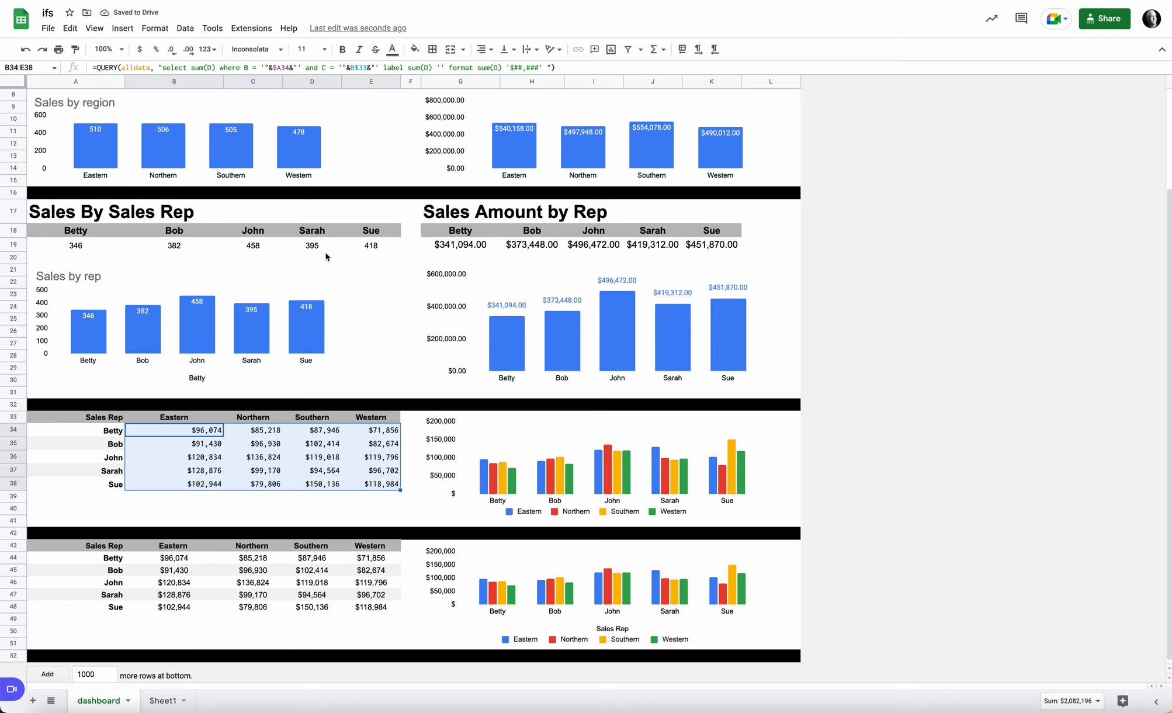
# - Clear the formatting of B34:E38 and center its values horizontally
pyautogui.hotkey('ctrl', '\\')
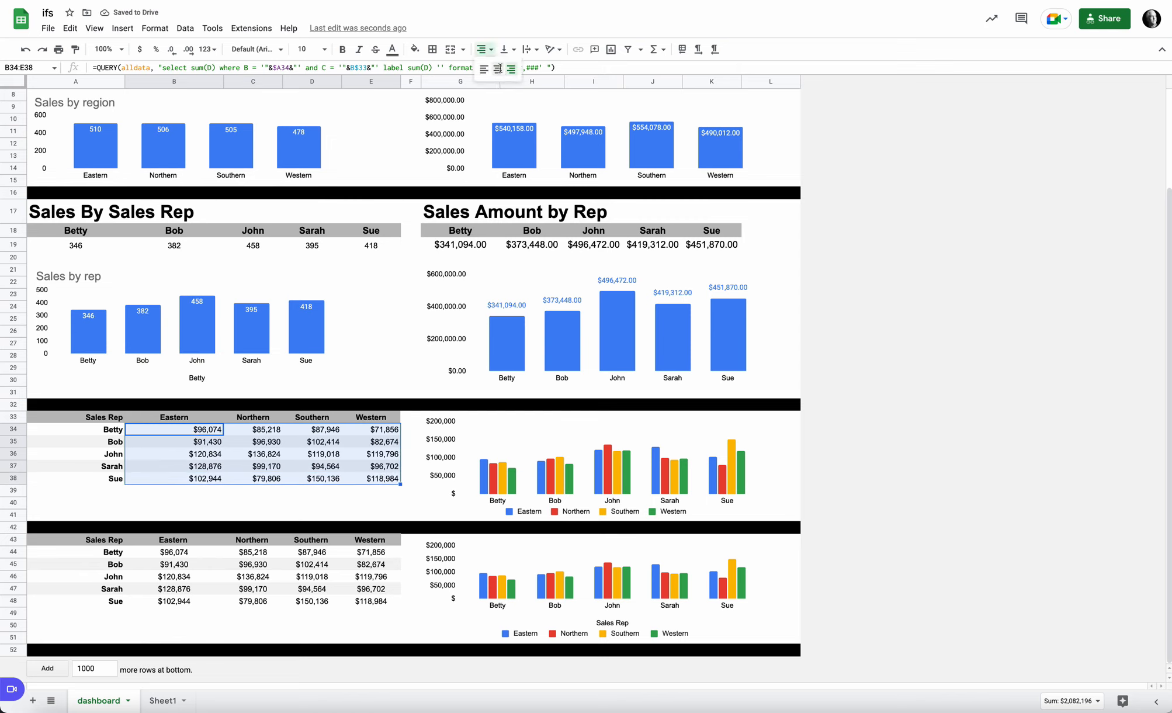
pyautogui.click(497, 69)
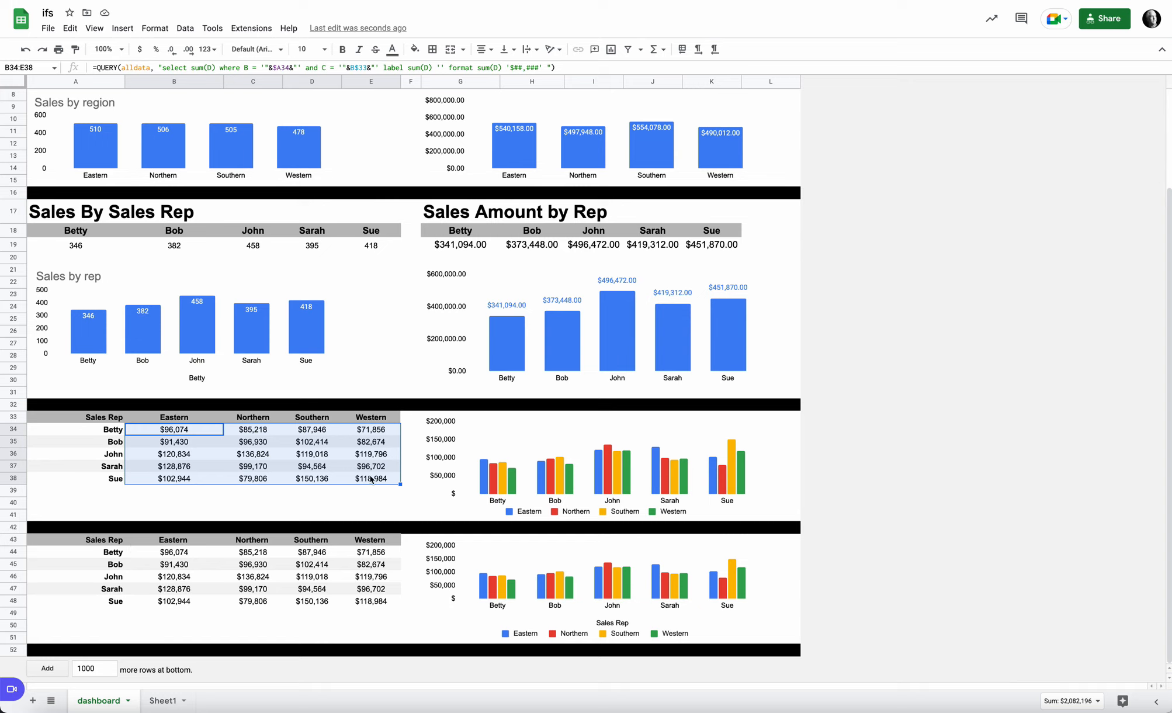
# - Inspect the pivoting QUERY formula in A43 and look through the source sales records in Sheet1
pyautogui.click(122, 544)
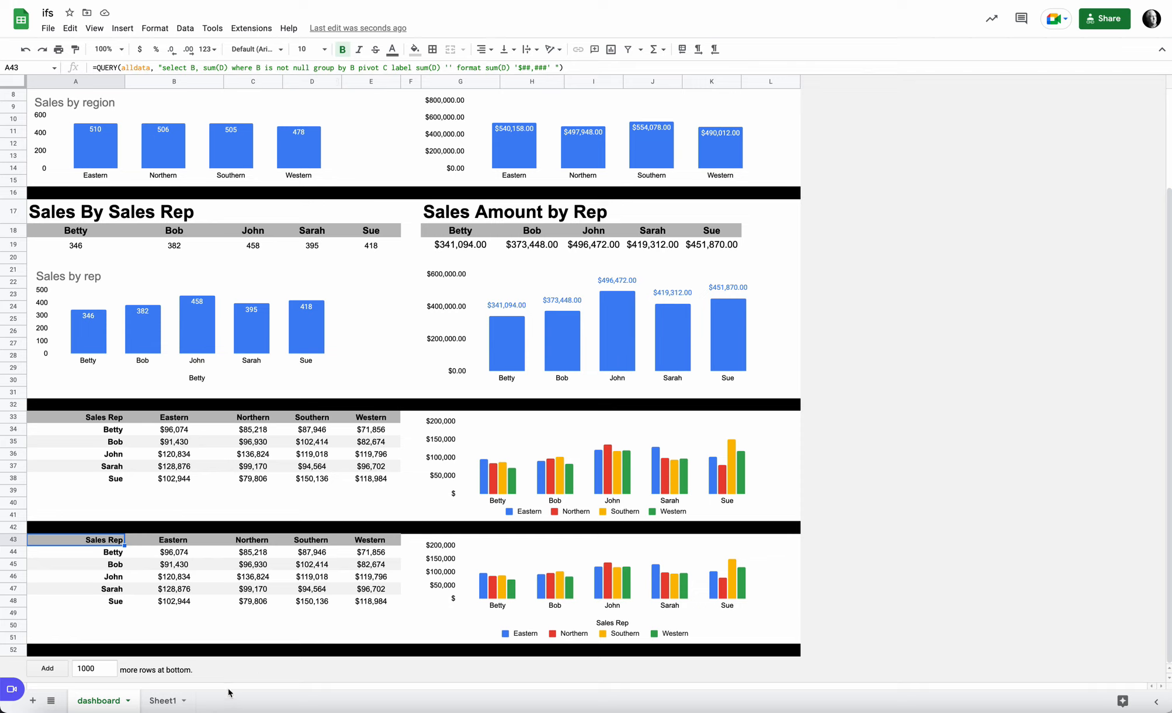
pyautogui.click(175, 702)
pyautogui.scroll(-5, 379, 582)
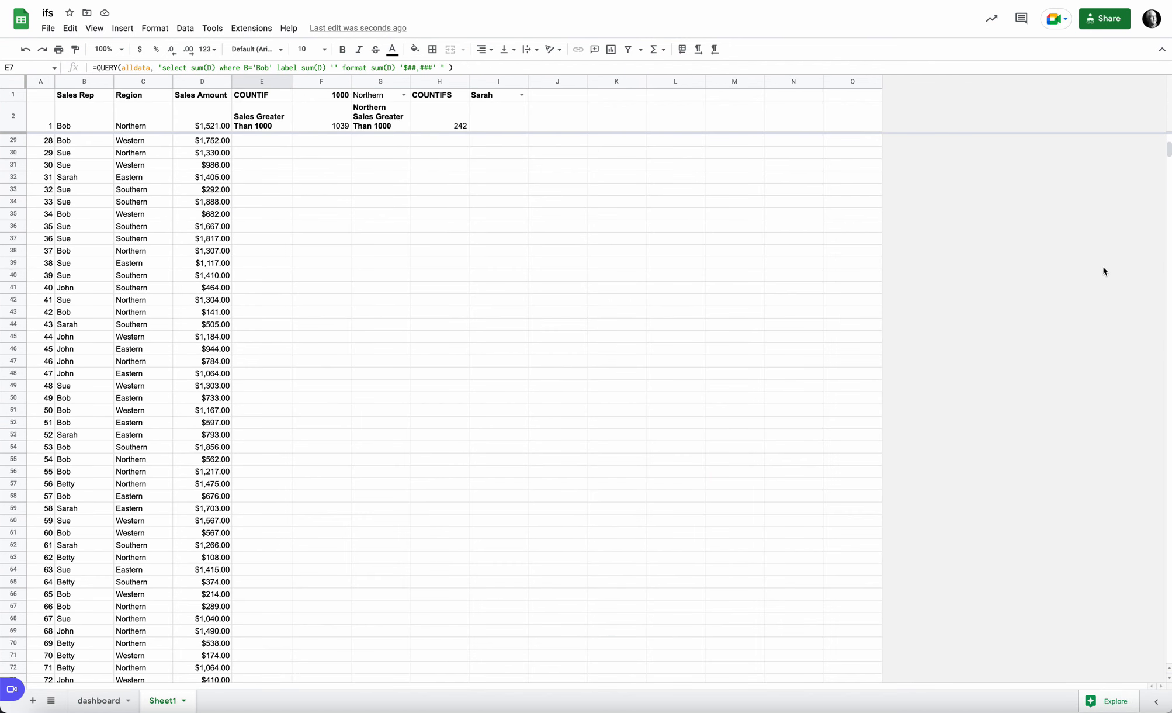
# - Go to the end of the sales data in Sheet1 and add 1 row at the bottom
pyautogui.click(221, 679)
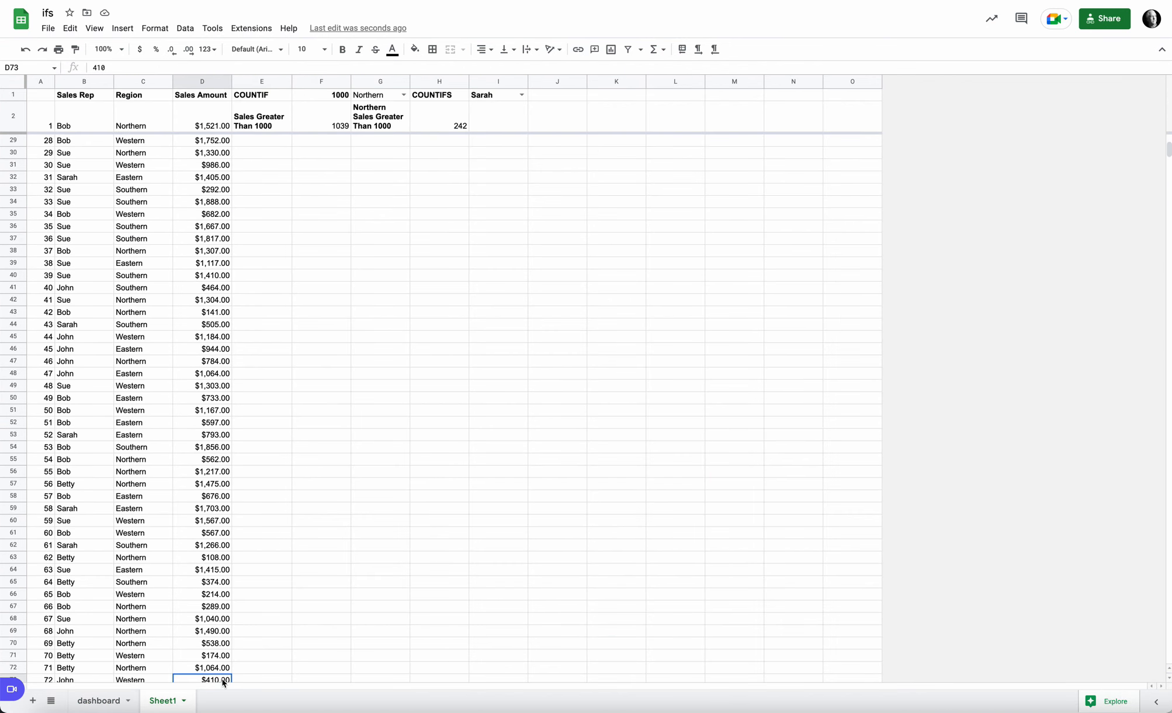
pyautogui.hotkey('ctrl', 'Down')
pyautogui.scroll(-2, 127, 689)
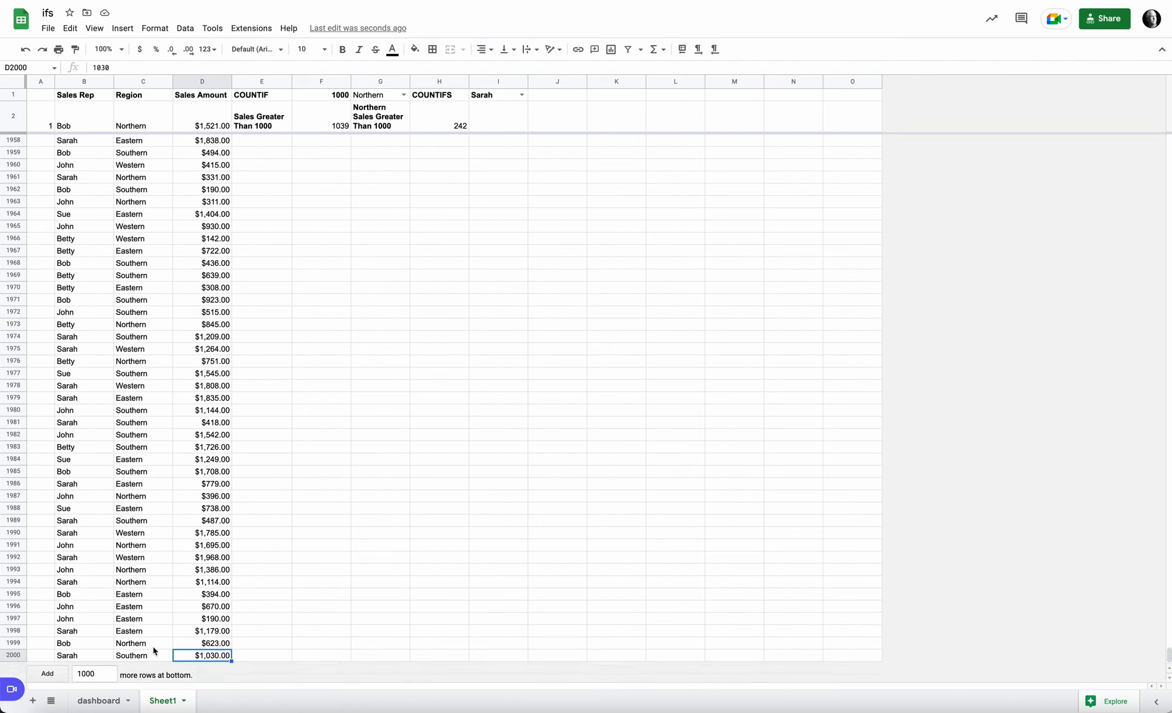
pyautogui.click(107, 659)
pyautogui.press('BackSpace')
pyautogui.press('BackSpace')
pyautogui.press('BackSpace')
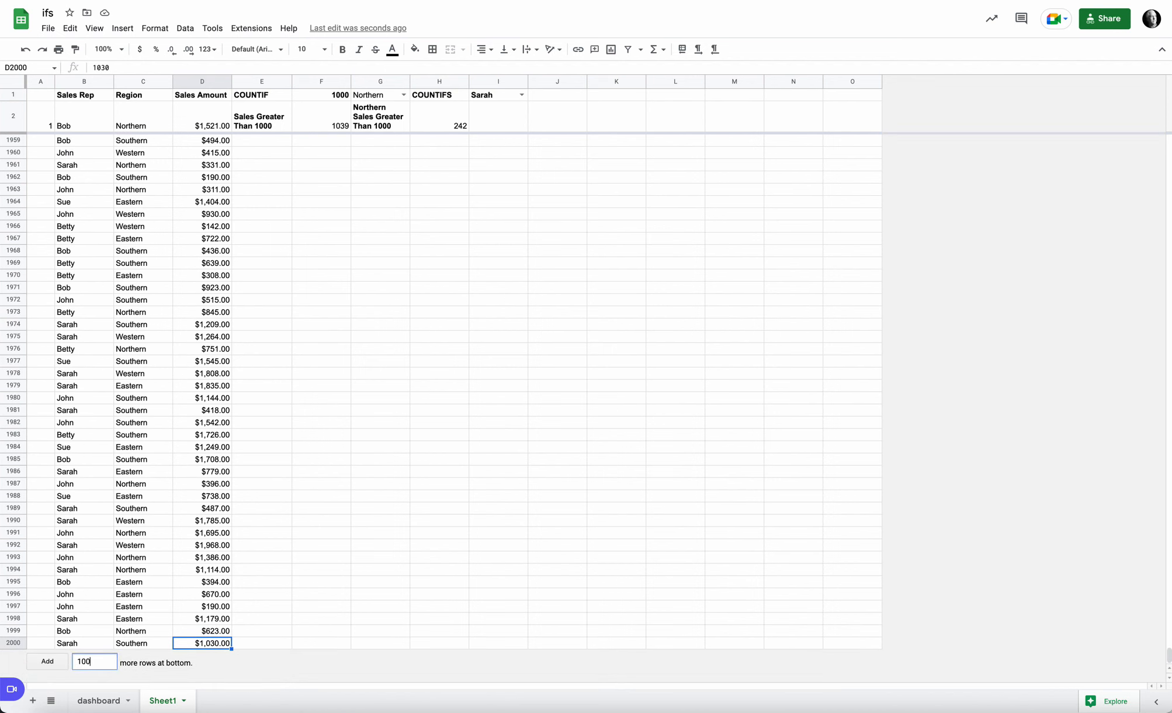
pyautogui.press('Return')
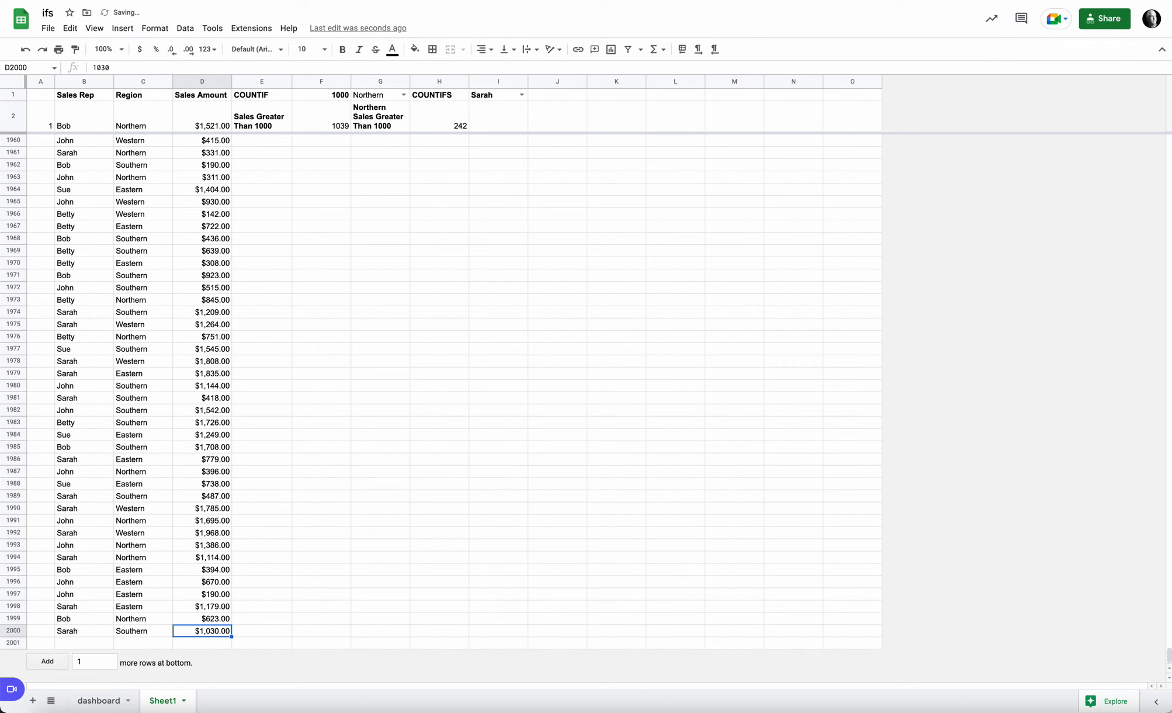
# - On the dashboard sheet, try the A43 QUERY without its "where B is not null" clause and undo the removal
pyautogui.click(96, 700)
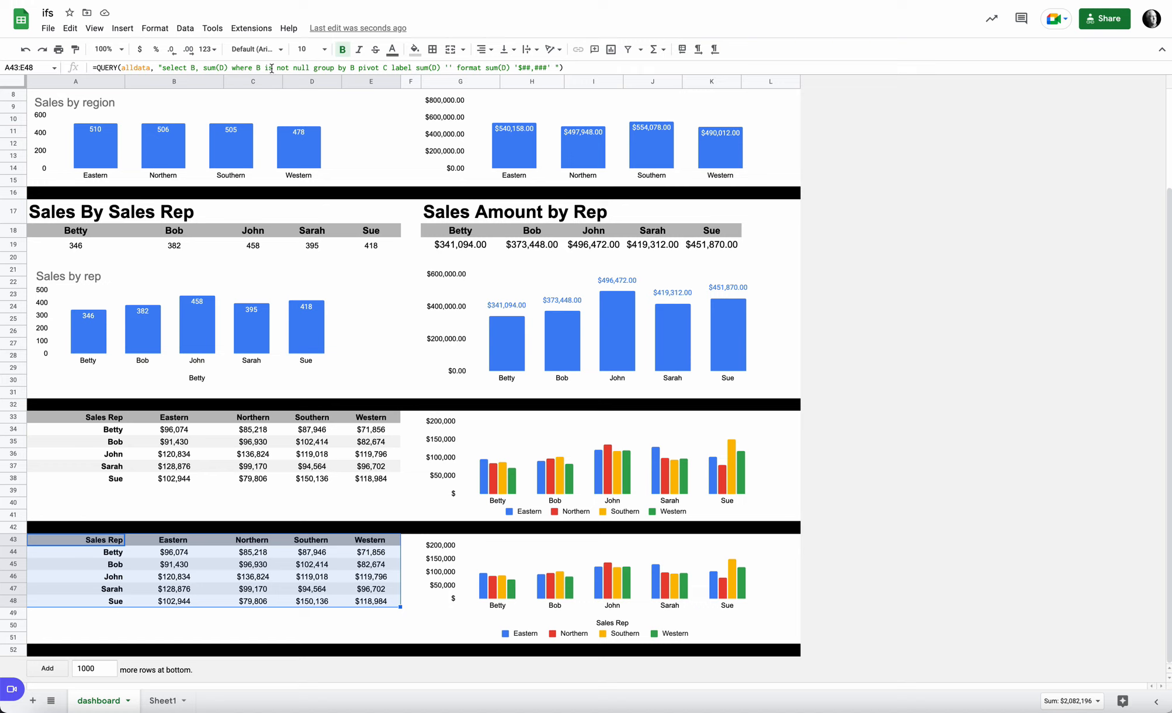
pyautogui.moveTo(232, 68); pyautogui.dragTo(313, 67)
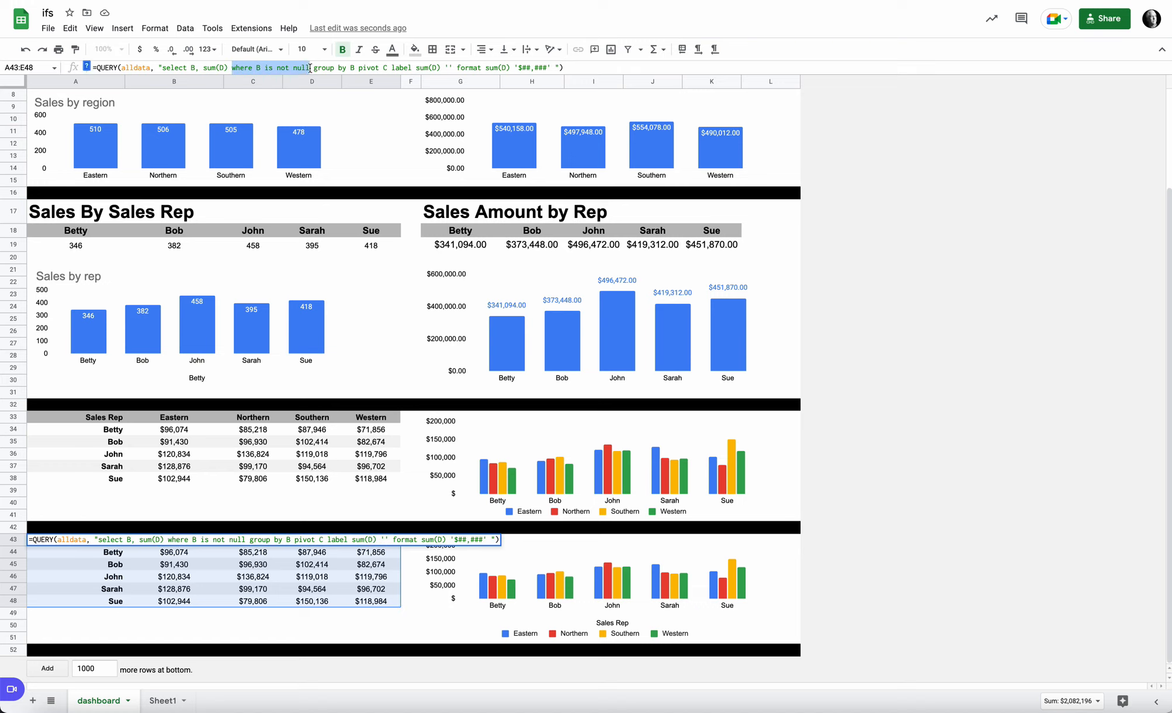
pyautogui.press('BackSpace')
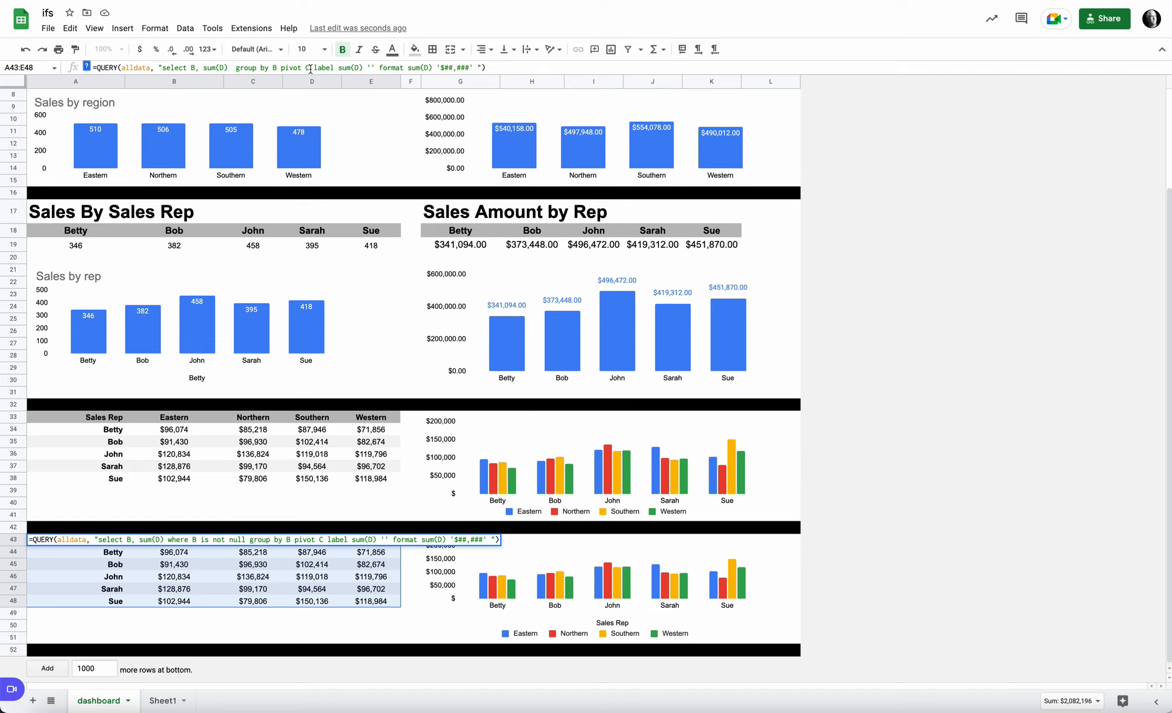
pyautogui.press('Return')
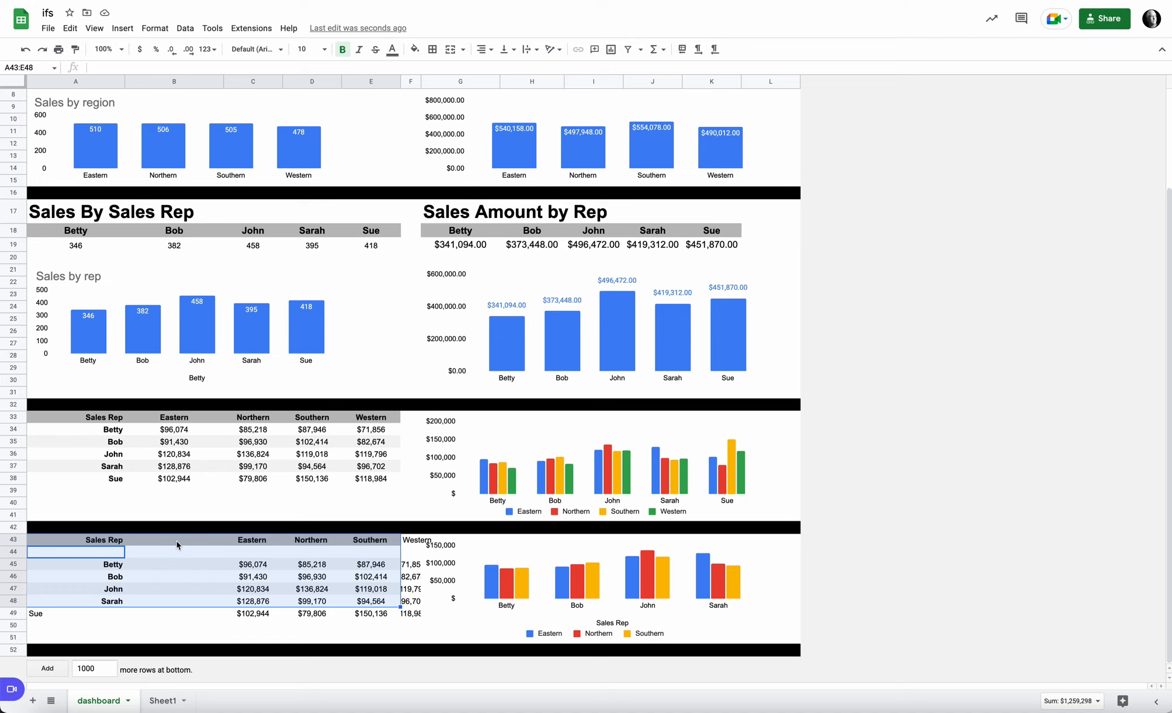
pyautogui.press('super+z')
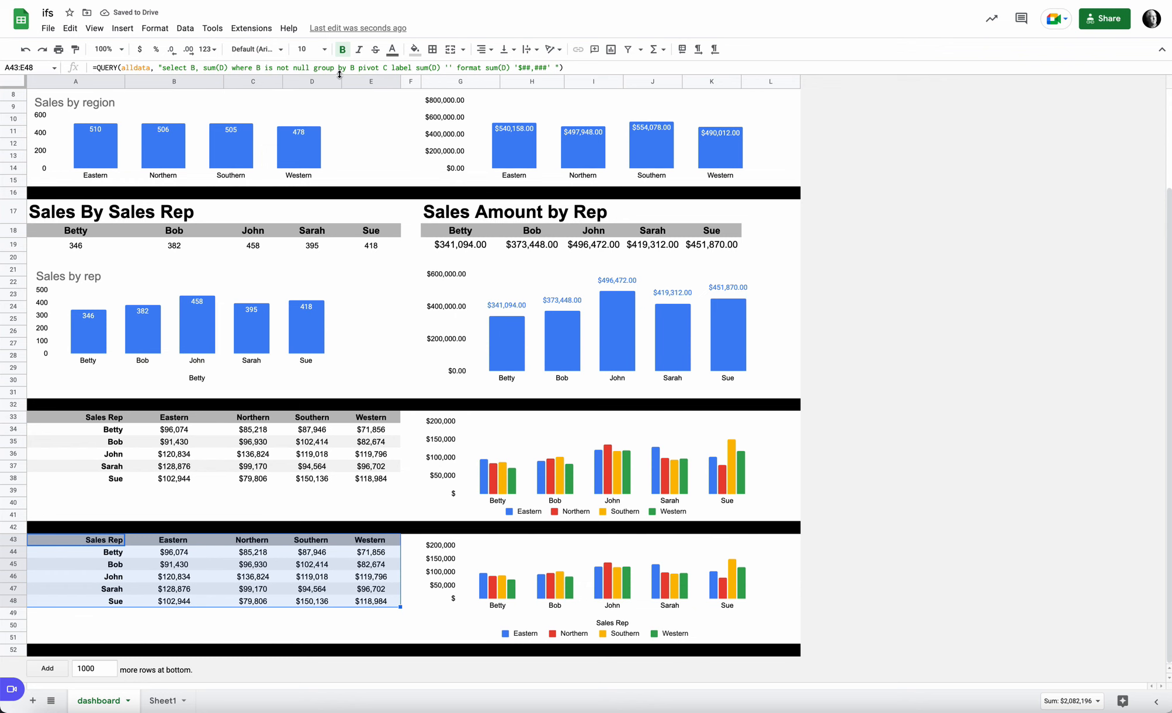
# - Examine the numbering column in Sheet1 from row 2000 up to the SEQUENCE formula in A2
pyautogui.click(166, 701)
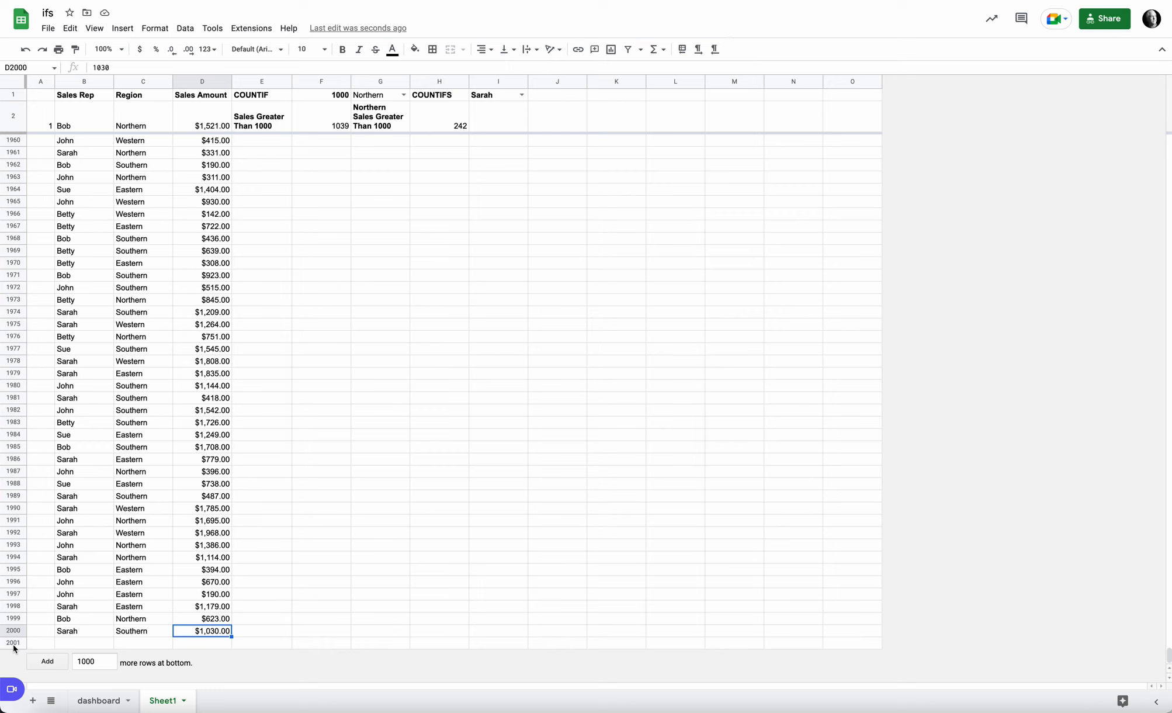
pyautogui.click(49, 632)
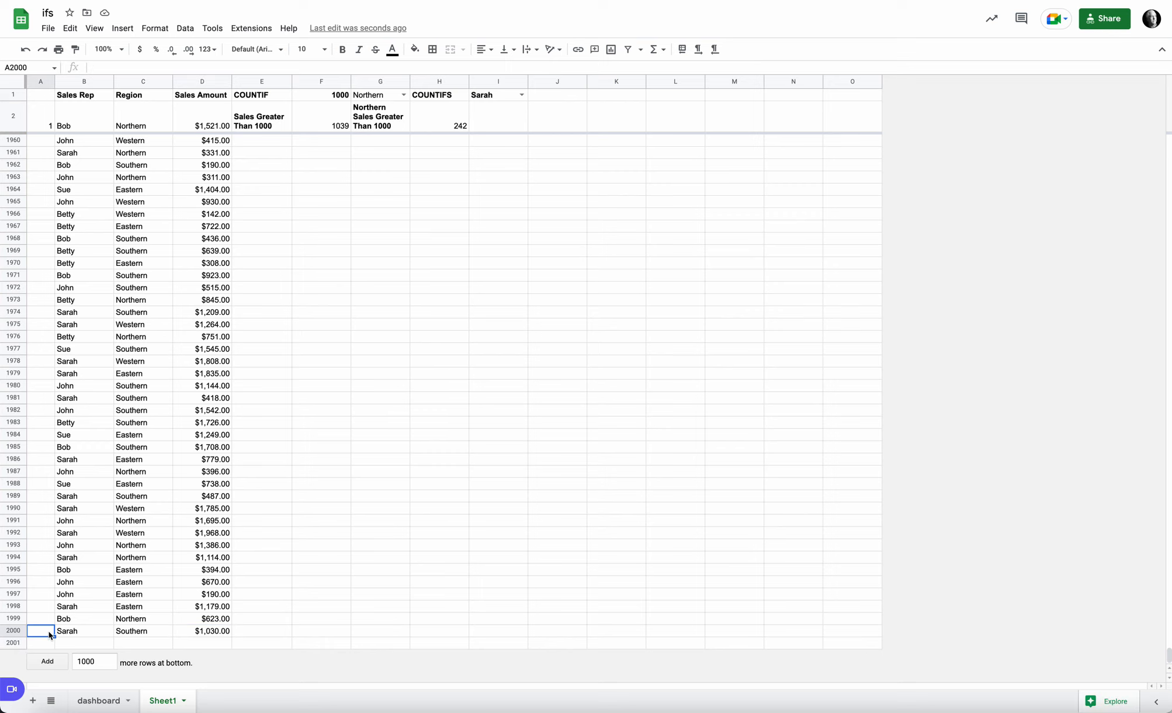
pyautogui.hotkey('ctrl', 'Up')
pyautogui.hotkey('ctrl', 'Up')
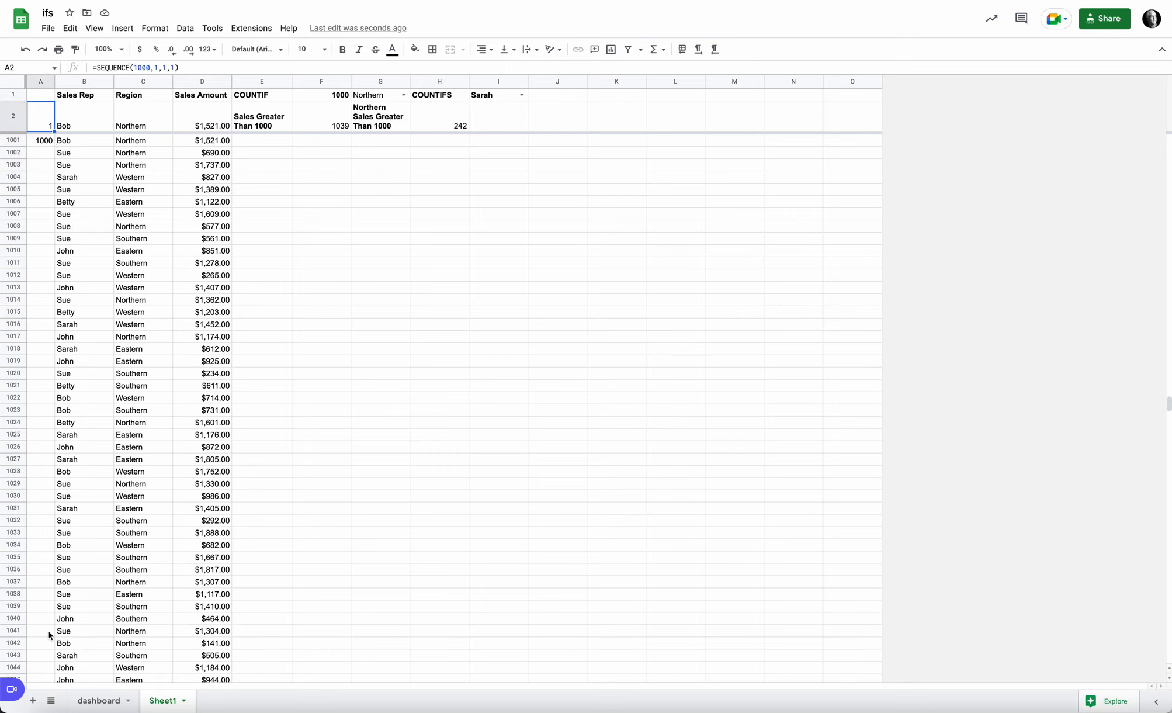
# - Return to the dashboard sheet and inspect the pivoted table's cells B44 and B43 and its QUERY formula in A43
pyautogui.click(99, 700)
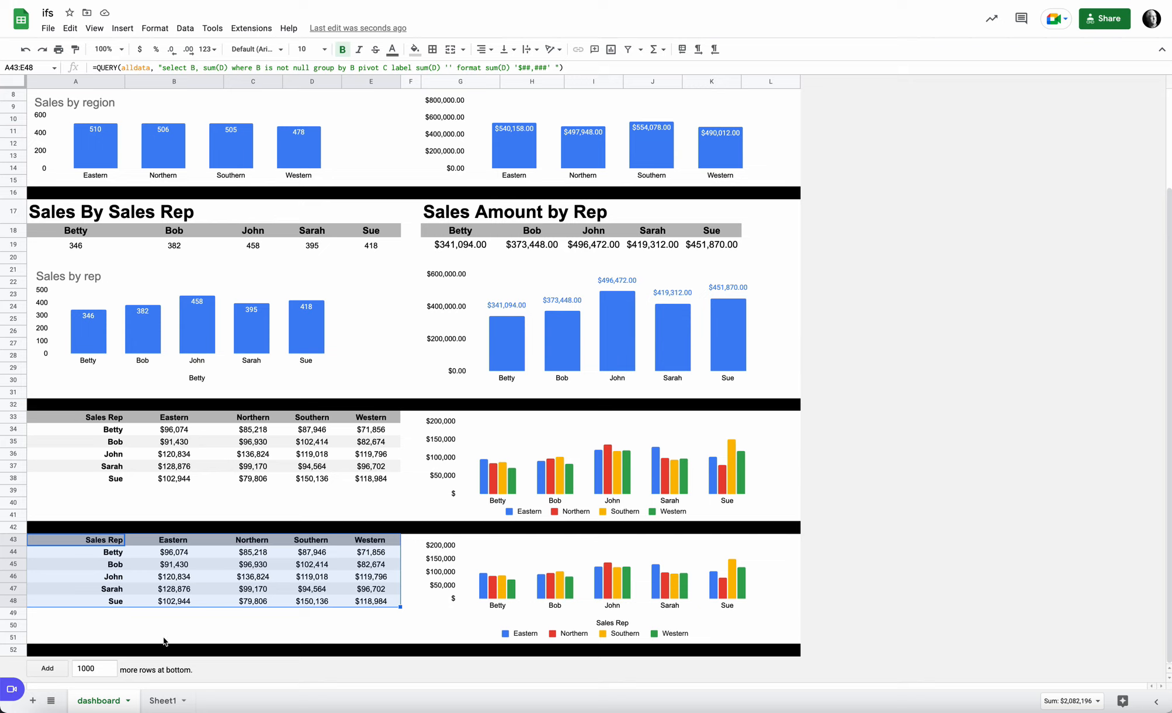
pyautogui.click(186, 554)
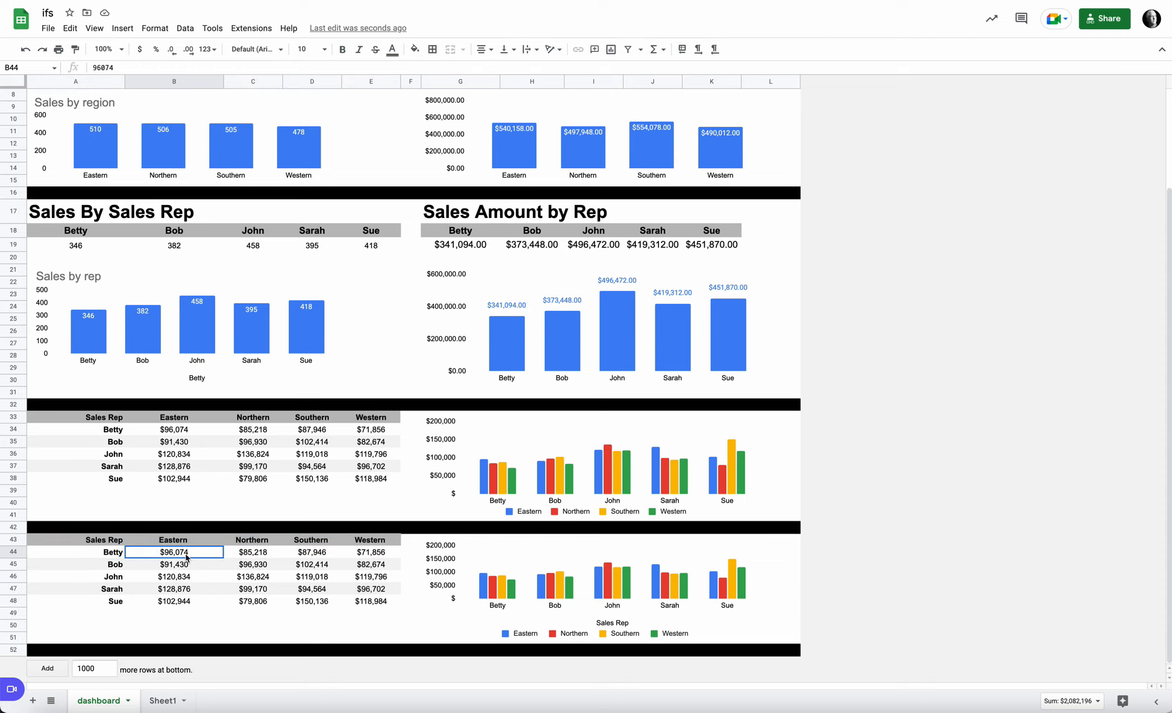
pyautogui.click(128, 539)
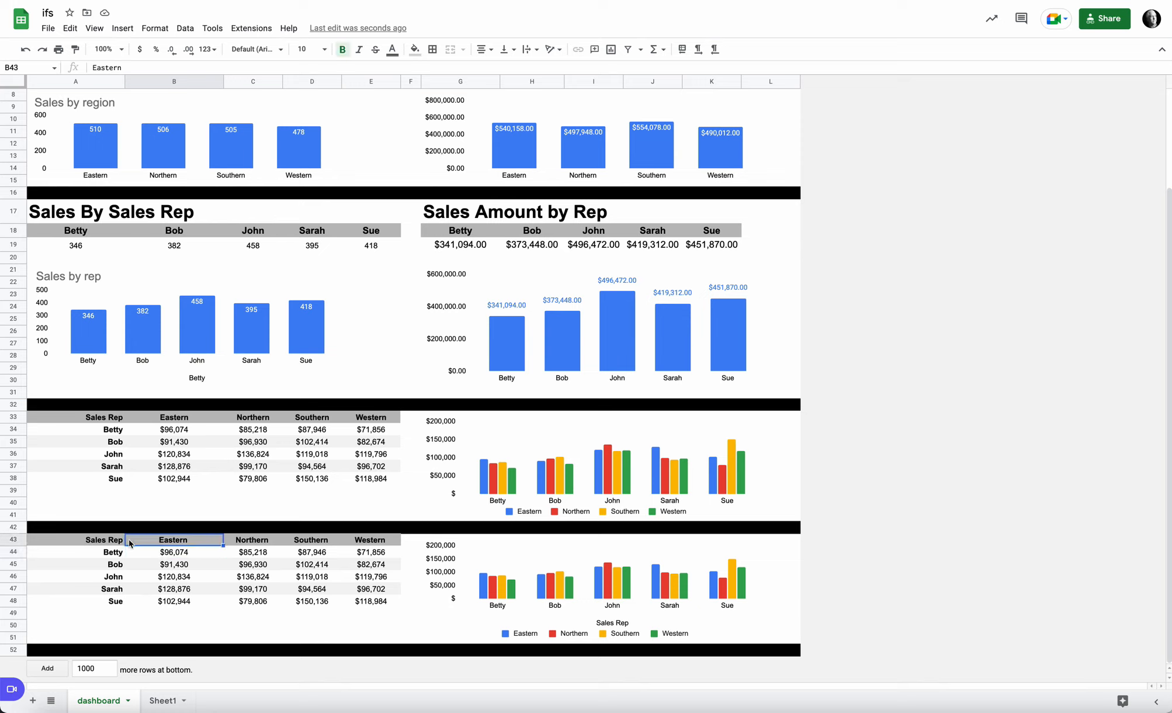
pyautogui.click(97, 532)
pyautogui.click(97, 542)
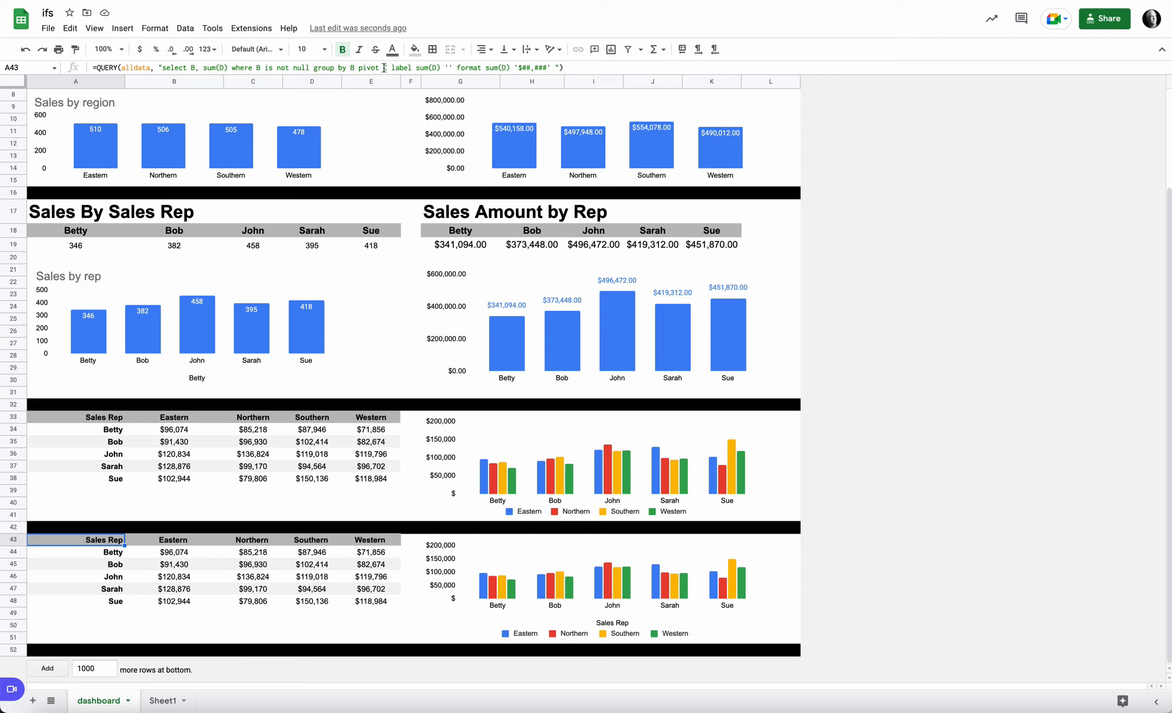
pyautogui.moveTo(384, 67); pyautogui.dragTo(451, 65)
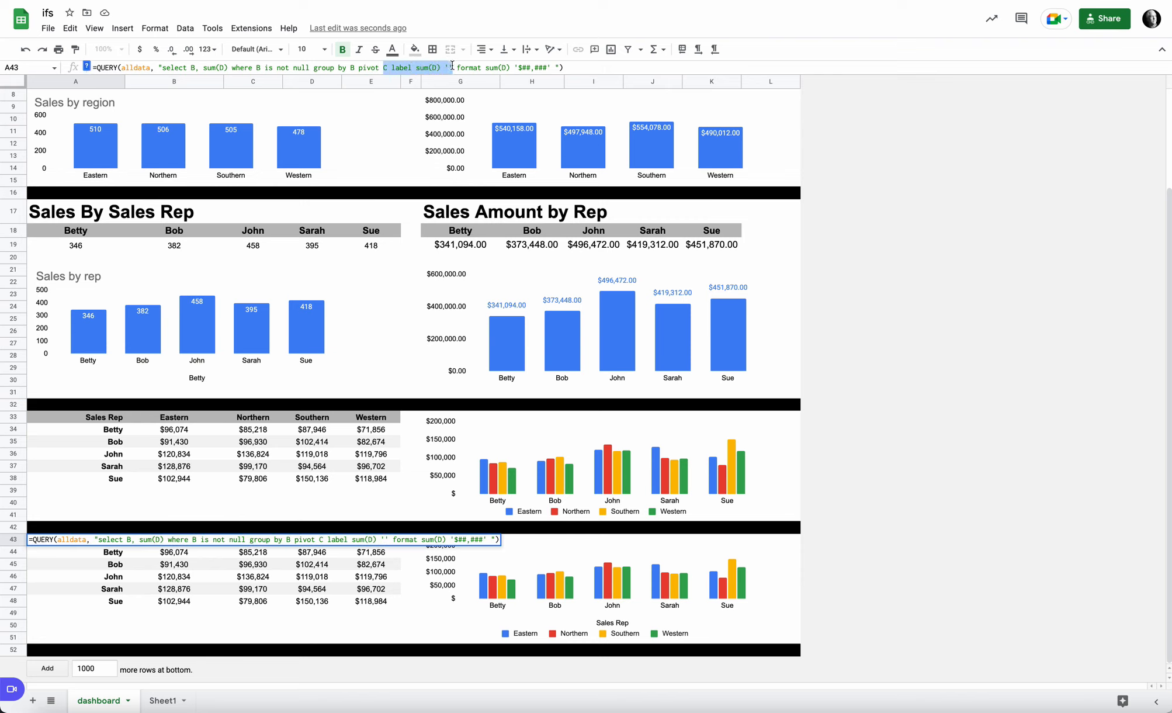
pyautogui.press('BackSpace')
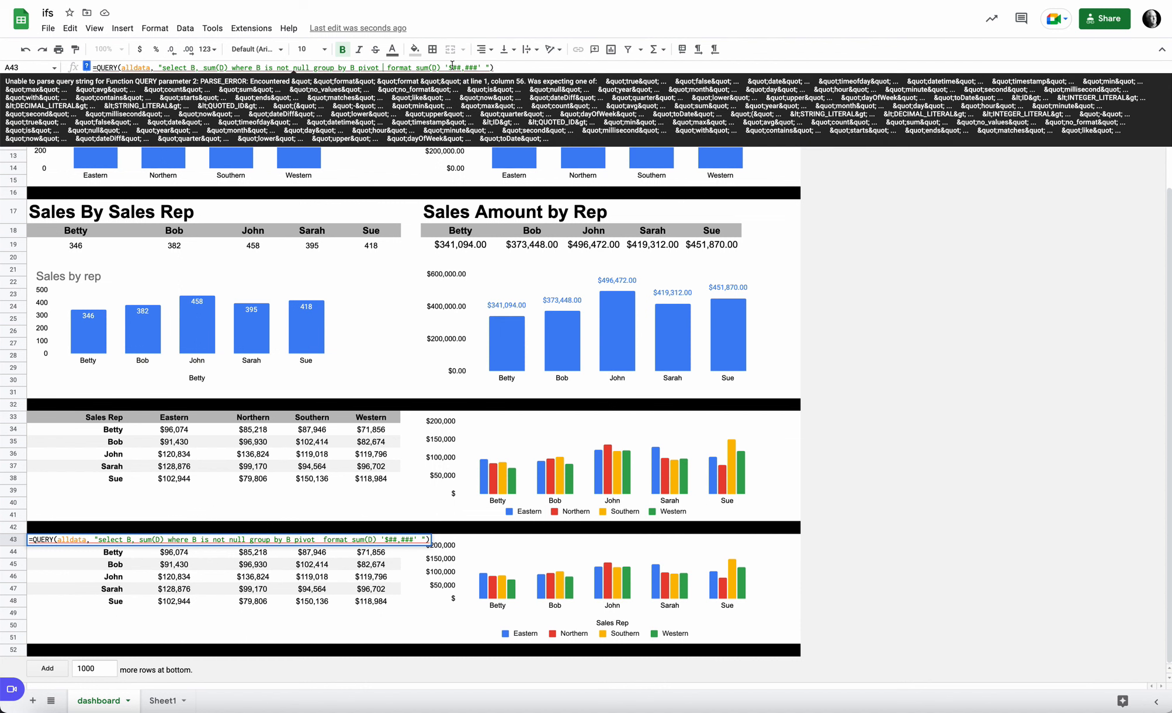
pyautogui.press('Escape')
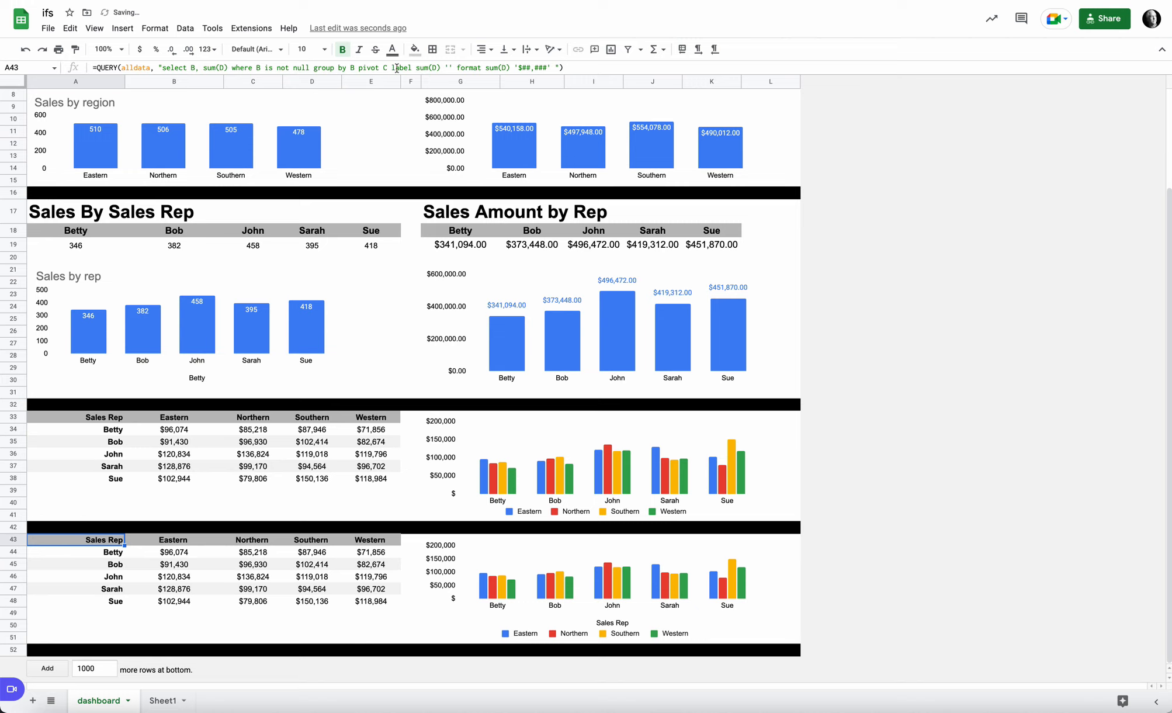
# - Remove the clause "label sum(D) ''" from the QUERY formula in A43, keeping "pivot C"
pyautogui.moveTo(391, 67); pyautogui.dragTo(452, 65)
pyautogui.press('BackSpace')
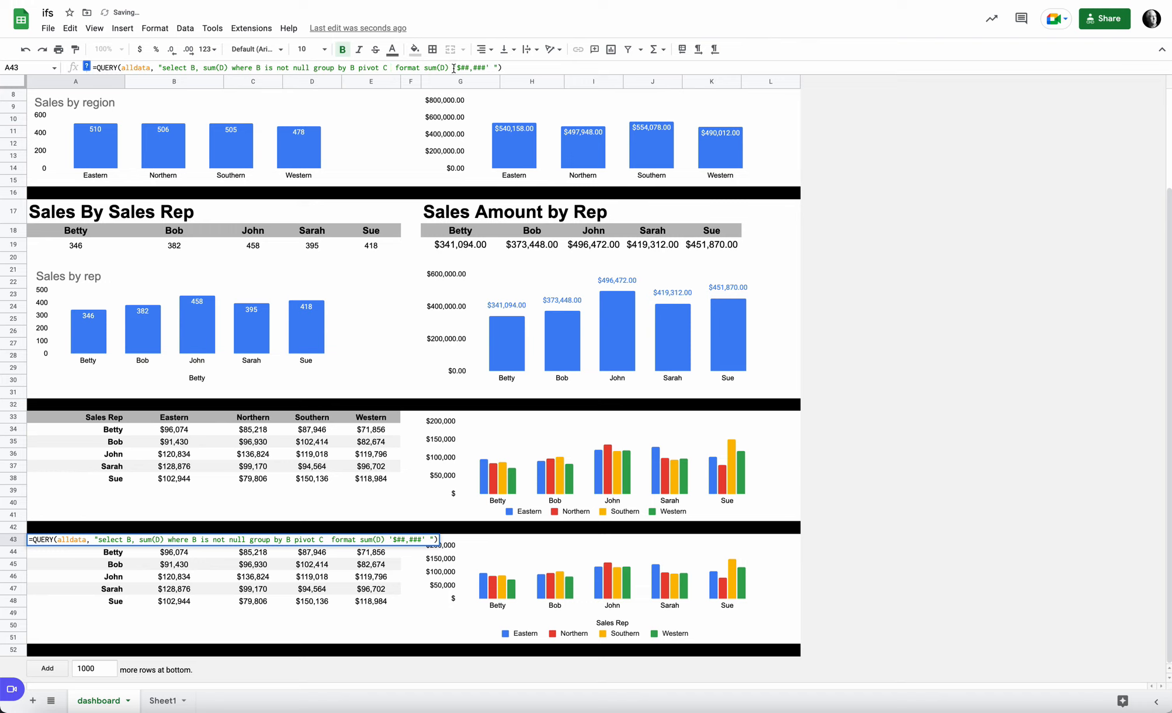
pyautogui.press('Return')
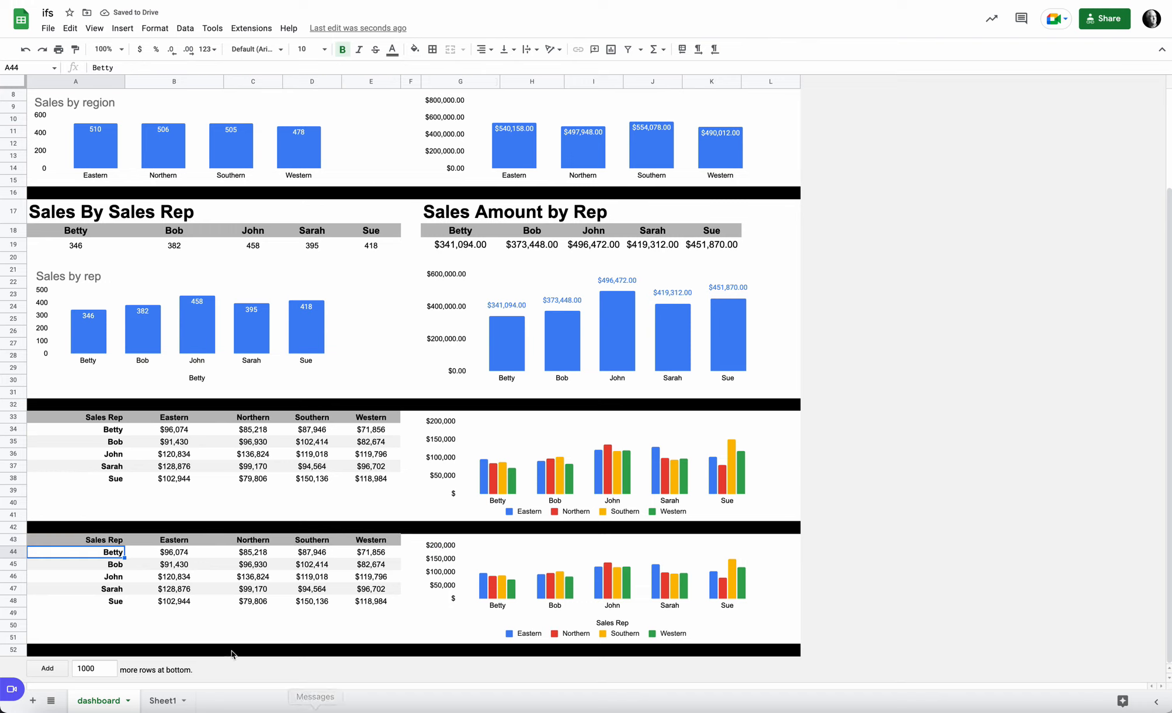
# - Compare the pivoting QUERY formula in A43 with the cell-referencing QUERY formula in B34
pyautogui.click(114, 541)
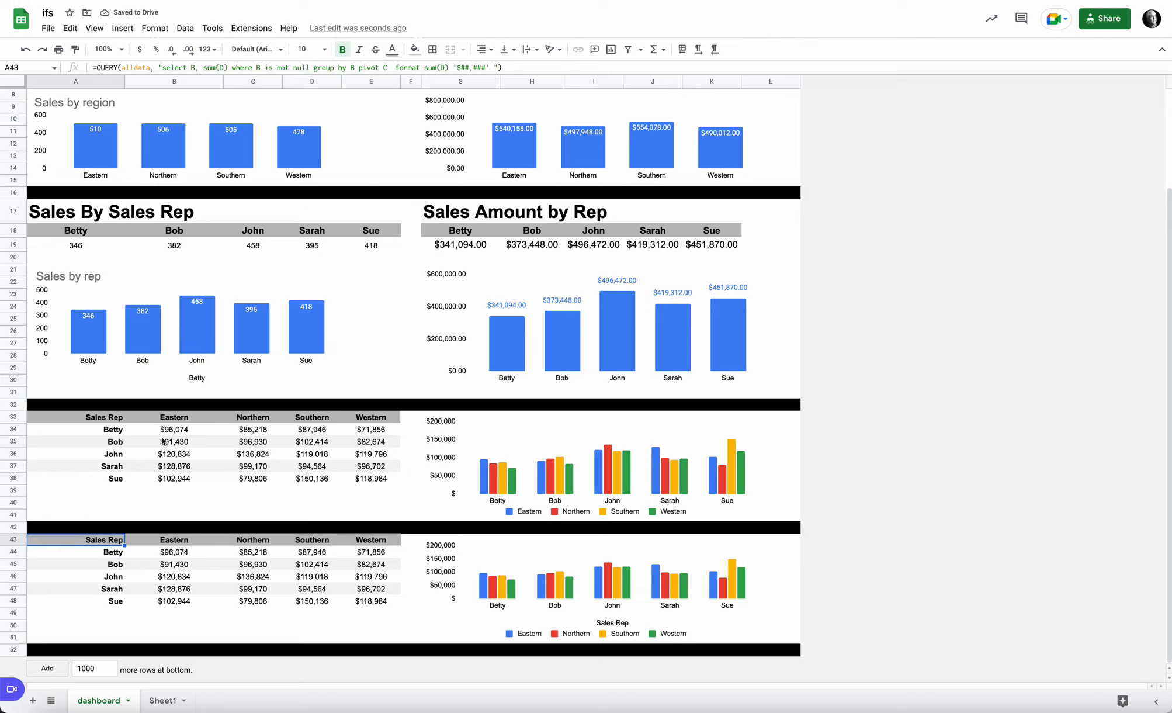
pyautogui.click(130, 429)
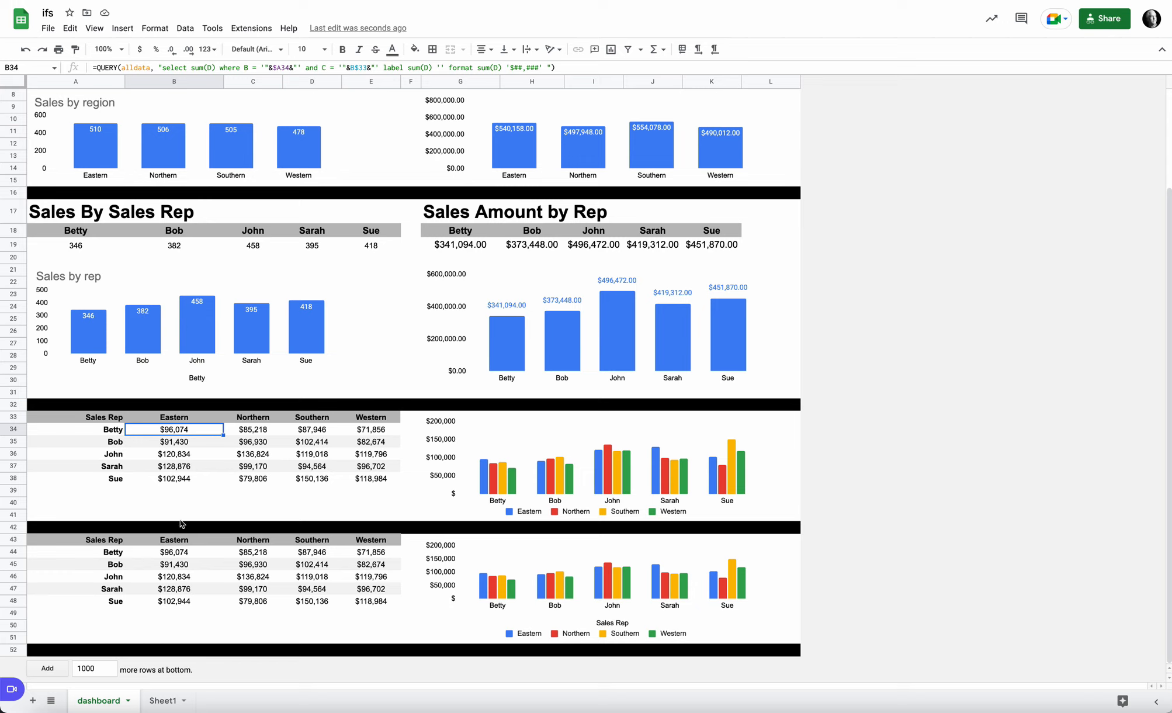
pyautogui.click(116, 541)
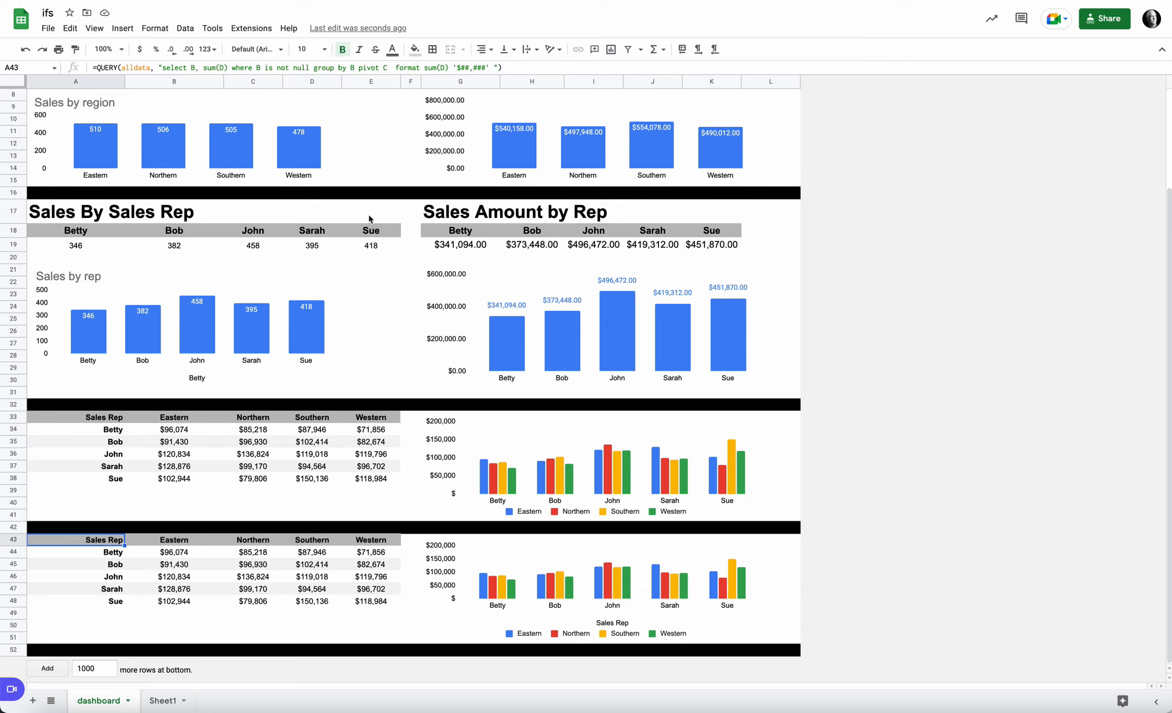
# - Delete the extra space before "format sum(D)" in the A43 QUERY formula
pyautogui.click(394, 68)
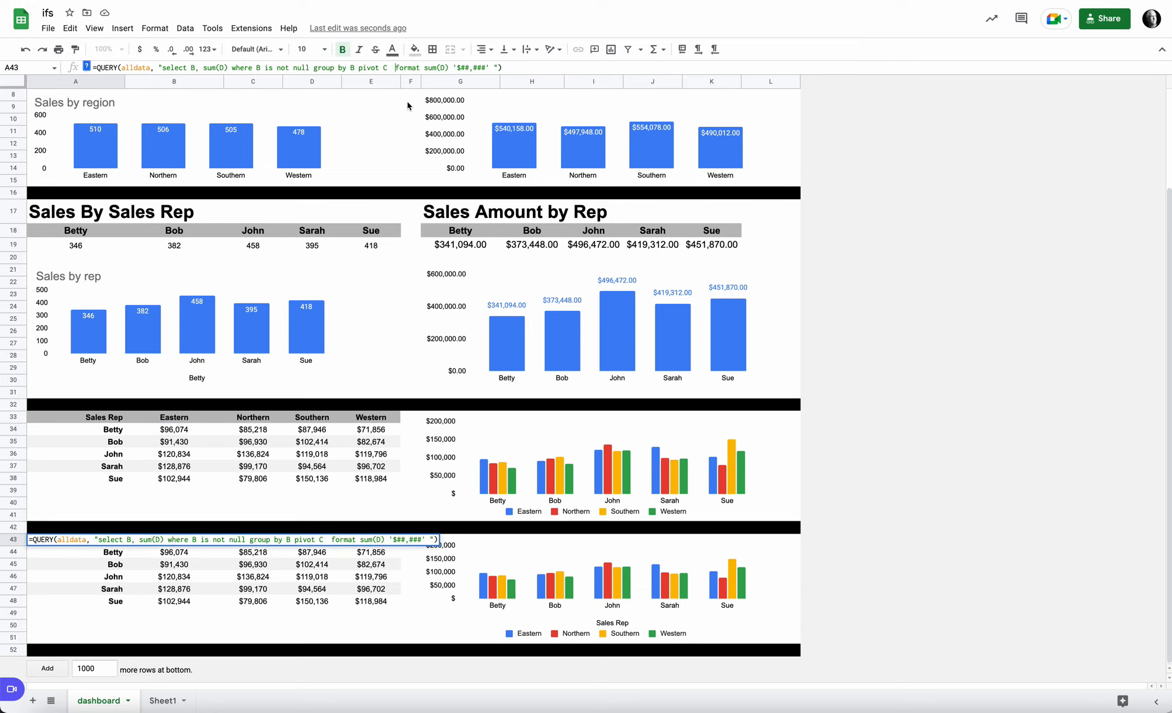
pyautogui.press('BackSpace')
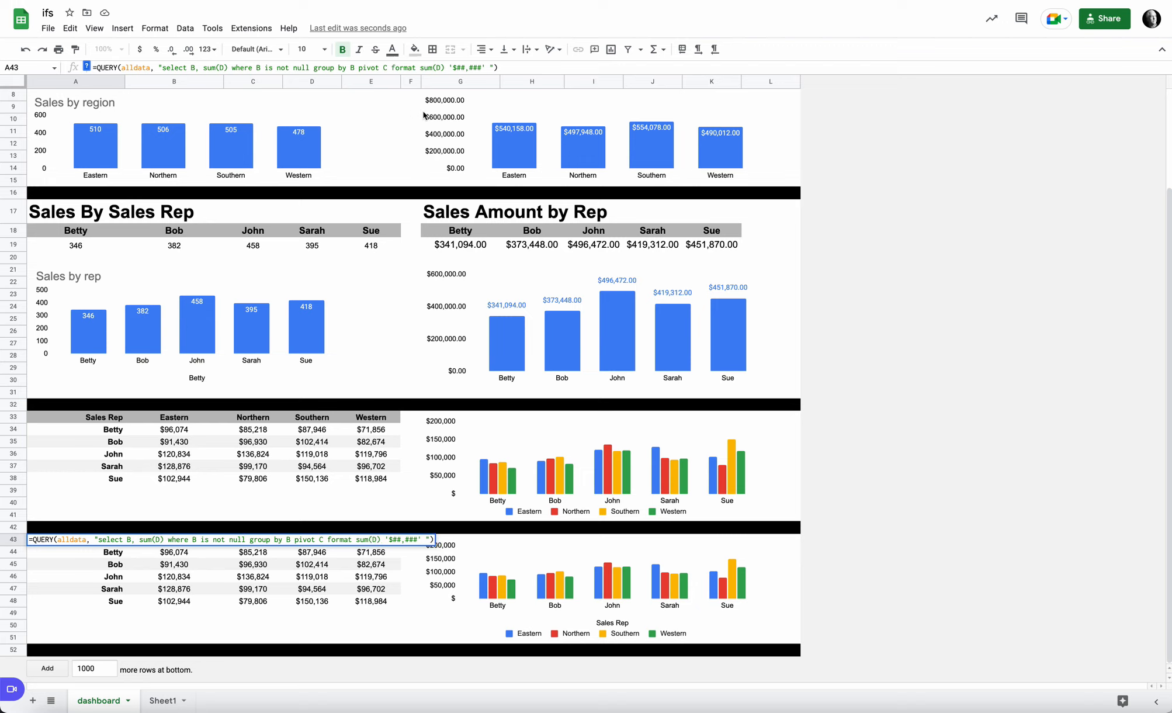
pyautogui.press('Return')
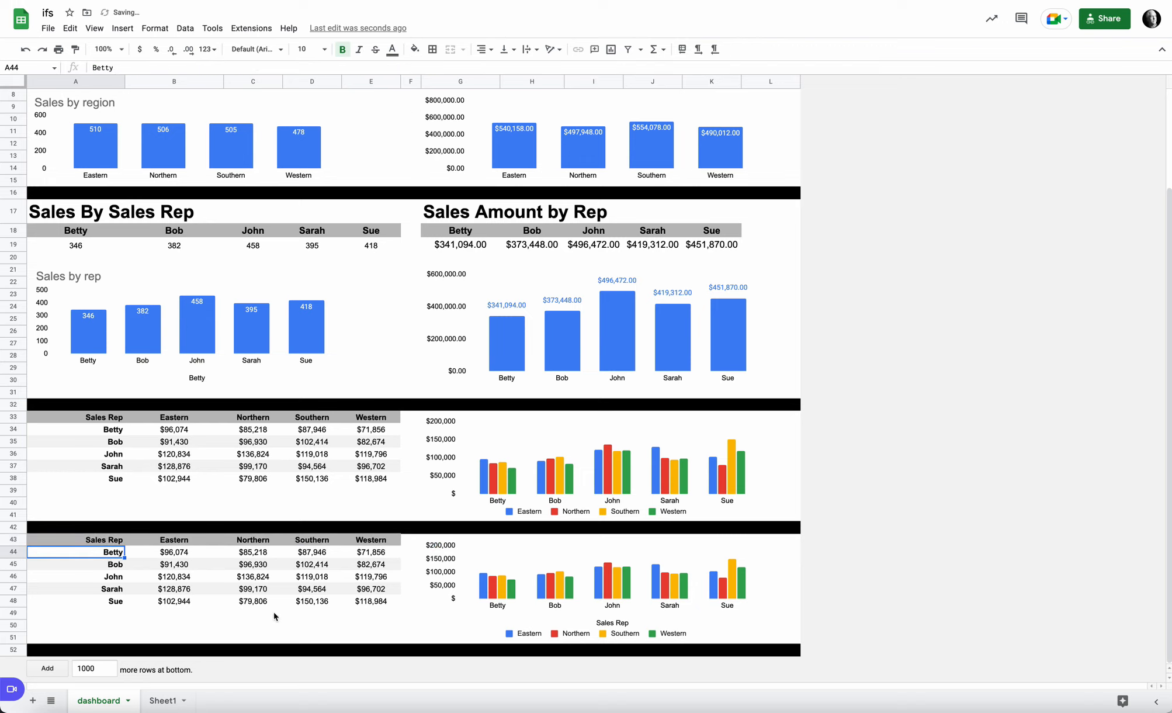